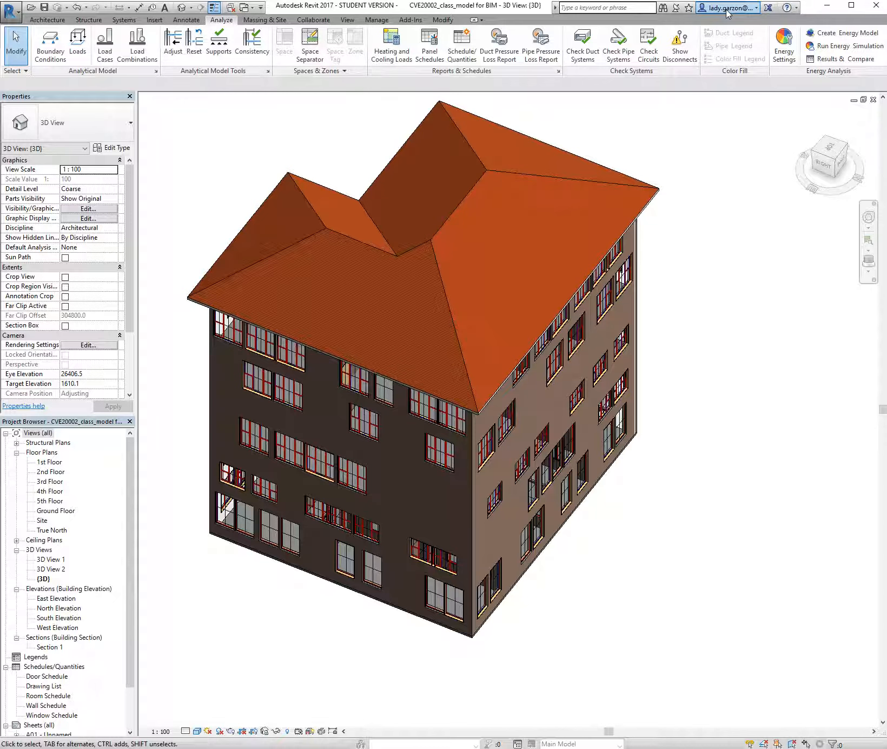
{"action": "left_click", "coordinate": [725, 11]}
{"action": "left_click", "coordinate": [724, 11]}
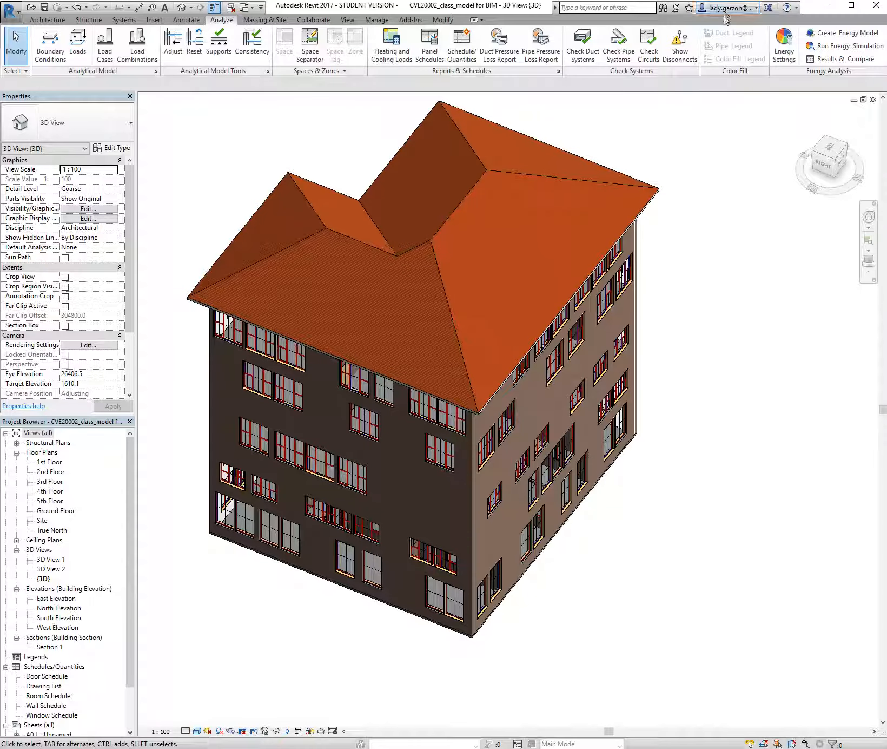
{"action": "left_click", "coordinate": [723, 11]}
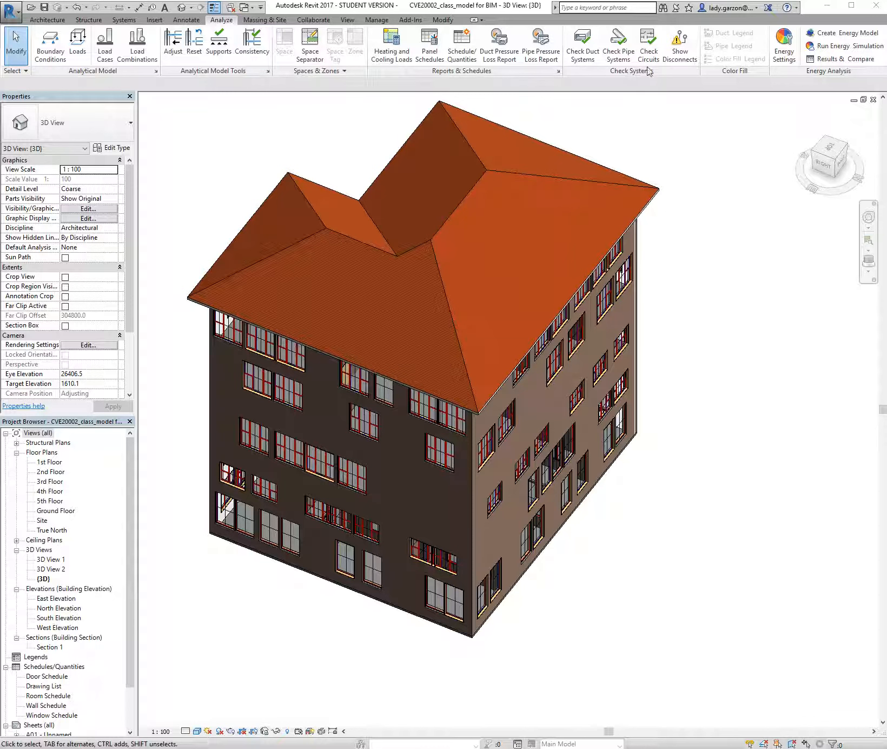
Set the project location in the energy settings to Point Cook, Australia, using the Internet Mapping Service.
{"action": "left_click", "coordinate": [782, 51]}
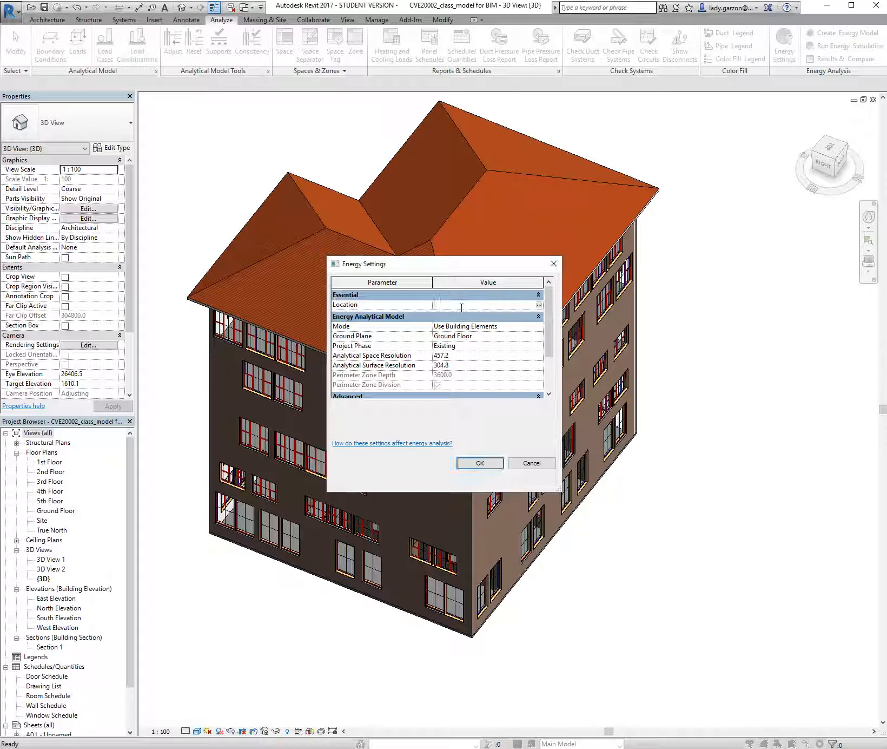
{"action": "left_click", "coordinate": [539, 305]}
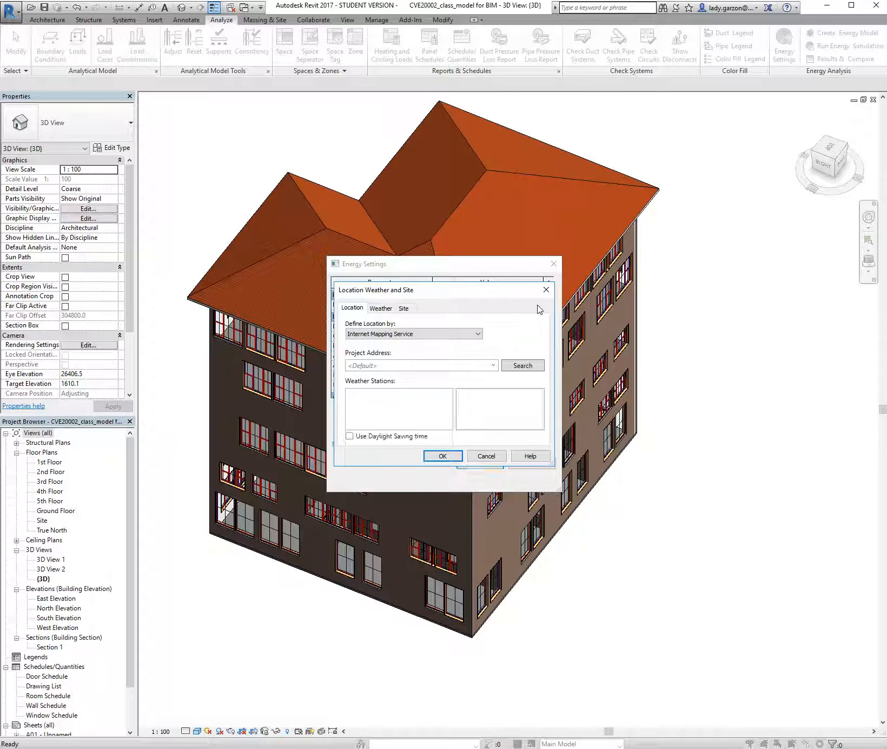
{"action": "left_click", "coordinate": [379, 365]}
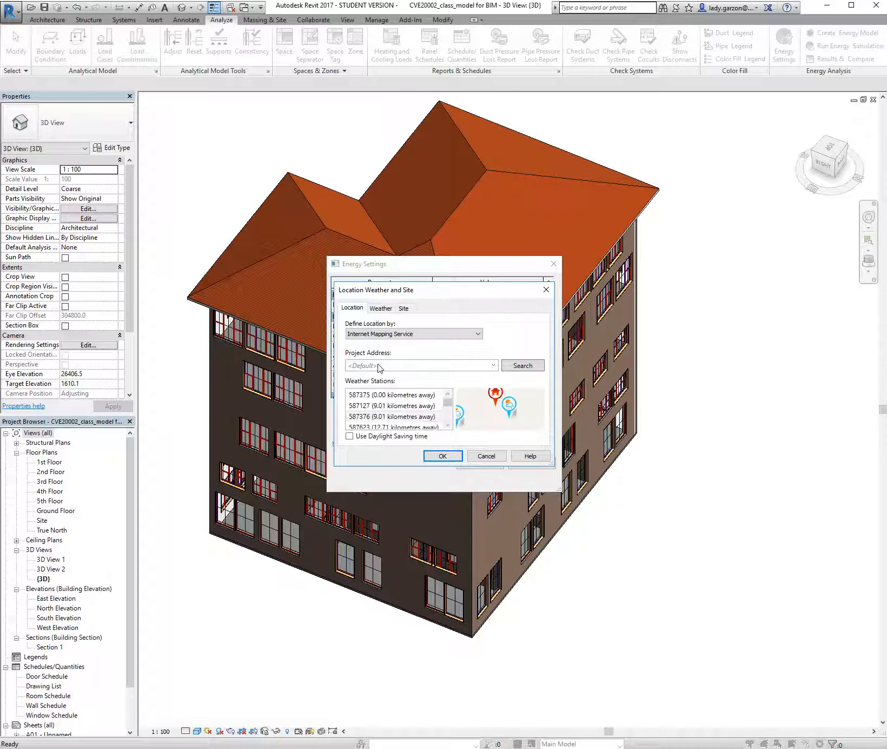
{"action": "type", "text": "po"}
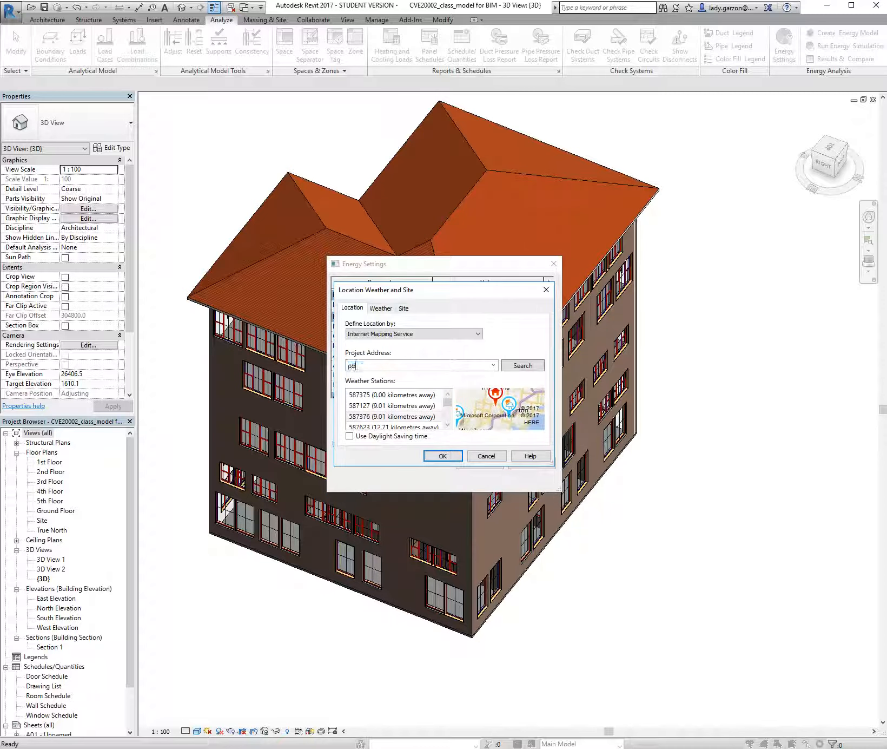
{"action": "type", "text": "int cook, australia"}
{"action": "left_click", "coordinate": [520, 366]}
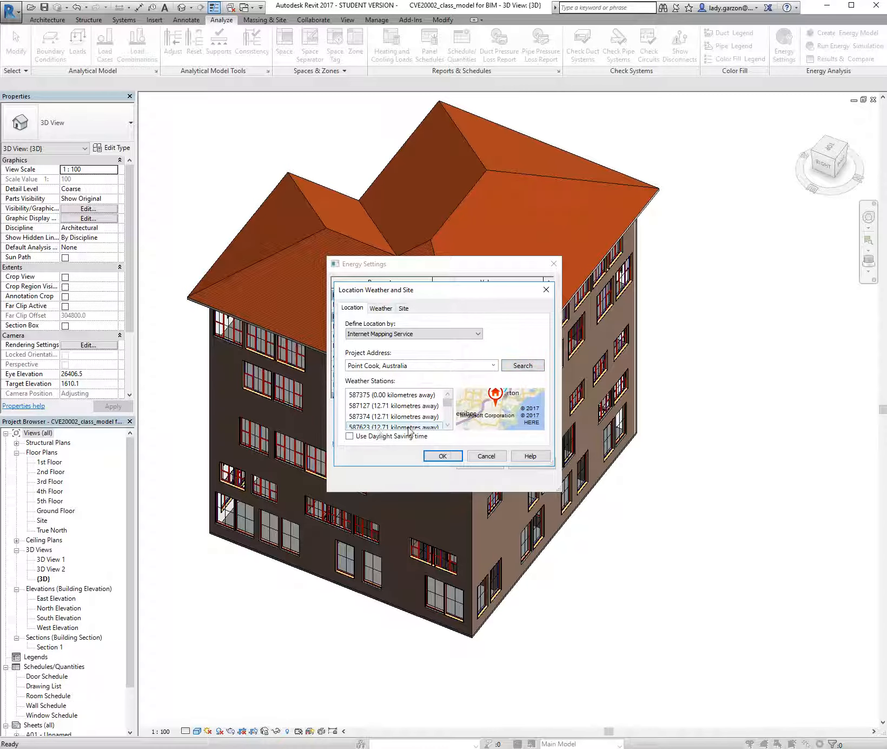
{"action": "left_click", "coordinate": [442, 456]}
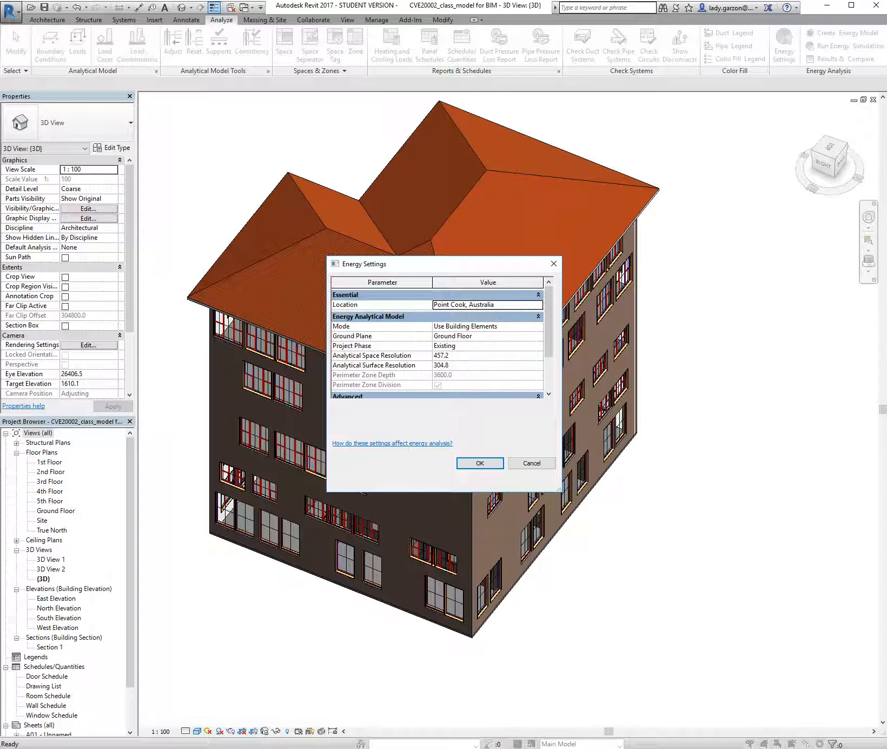
Open the advanced energy settings and browse the building types, keeping Office.
{"action": "scroll", "coordinate": [563, 382], "scroll_direction": "down", "scroll_amount": 1}
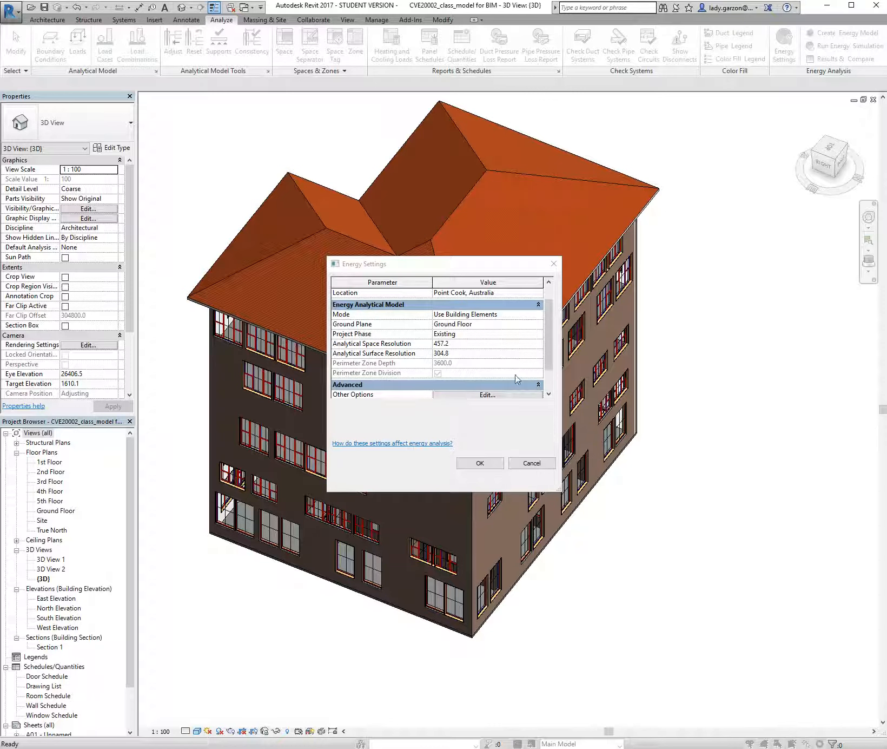
{"action": "left_click_drag", "start_coordinate": [547, 338], "coordinate": [550, 348]}
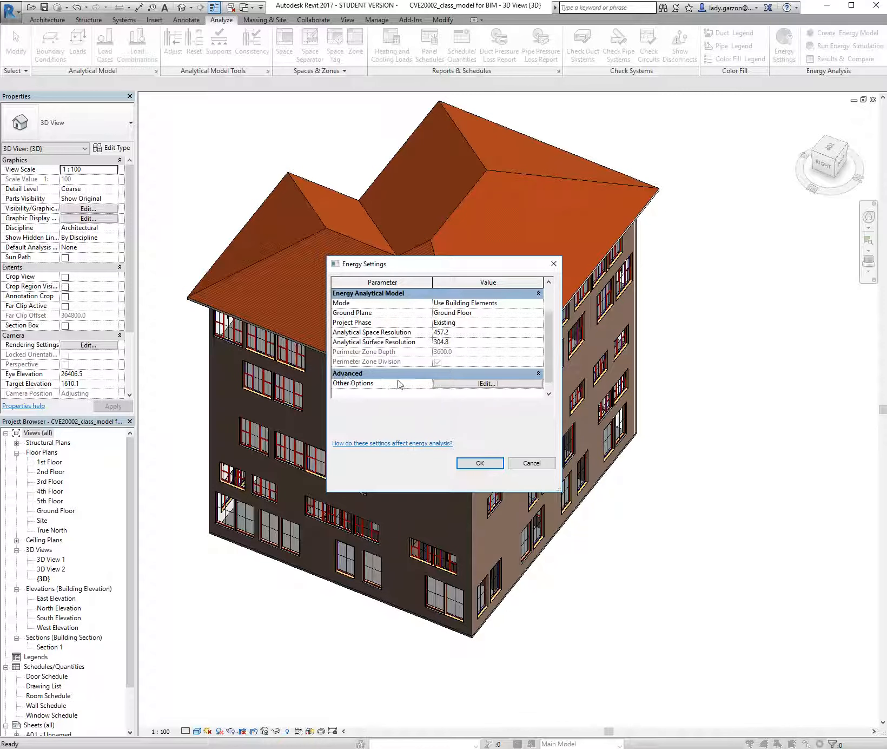
{"action": "left_click", "coordinate": [468, 384]}
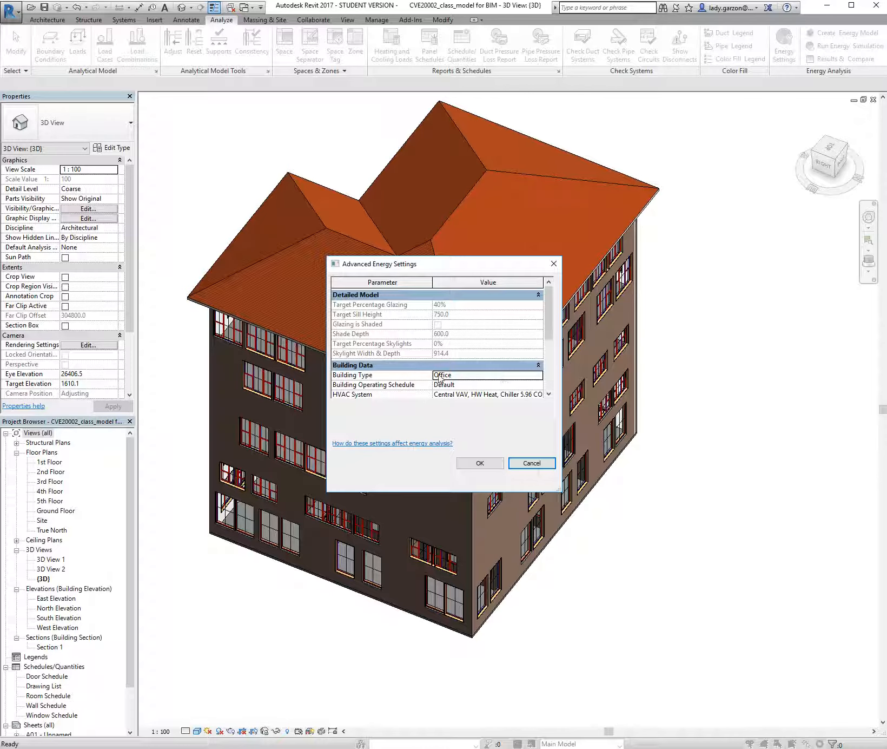
{"action": "left_click", "coordinate": [539, 376]}
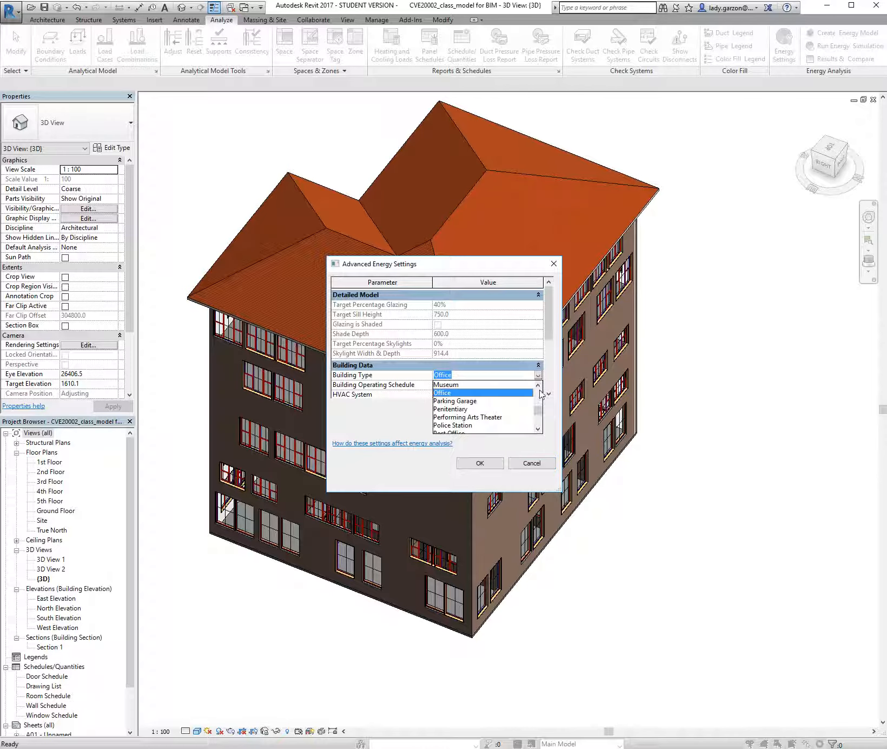
{"action": "mouse_move", "coordinate": [538, 409]}
{"action": "left_mouse_down"}
{"action": "mouse_move", "coordinate": [540, 381]}
{"action": "mouse_move", "coordinate": [539, 424]}
{"action": "left_mouse_up"}
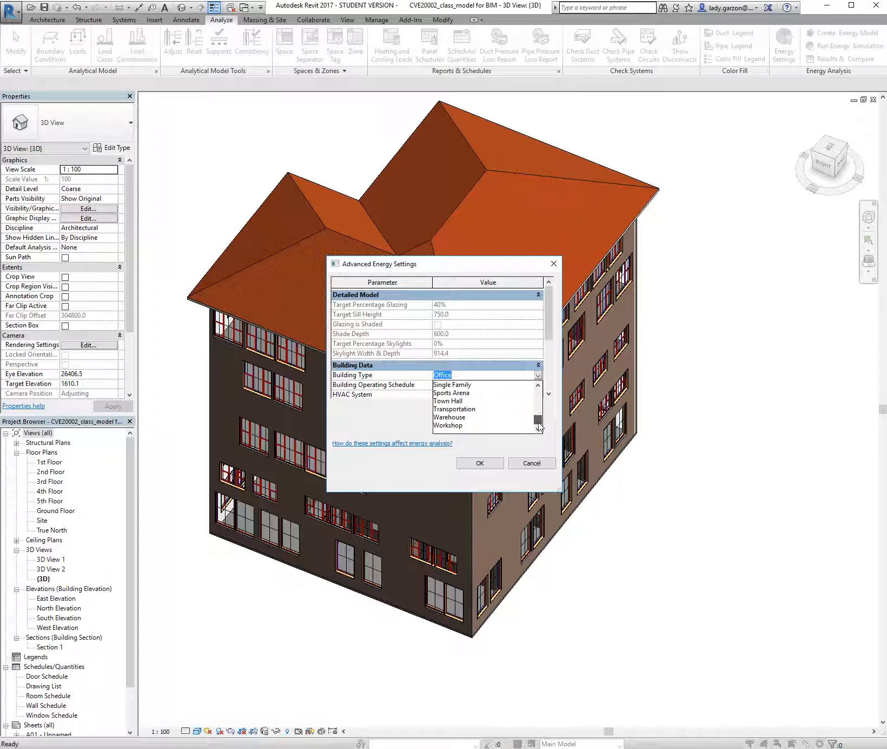
{"action": "left_click", "coordinate": [557, 400]}
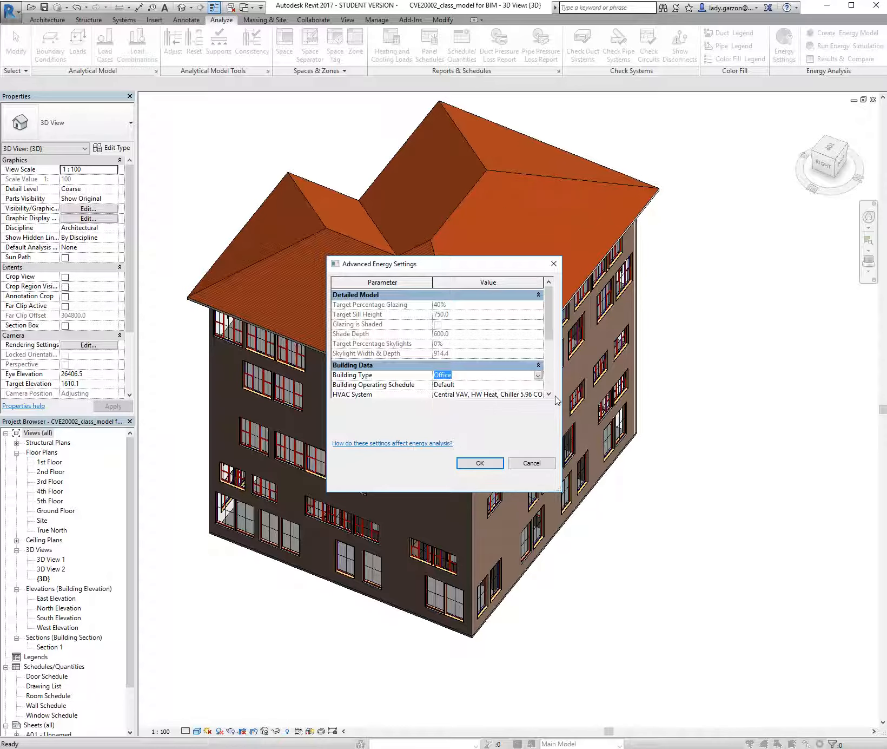
Set the building operating schedule to 12/5 Facility and accept the advanced and main energy settings.
{"action": "left_click", "coordinate": [486, 384]}
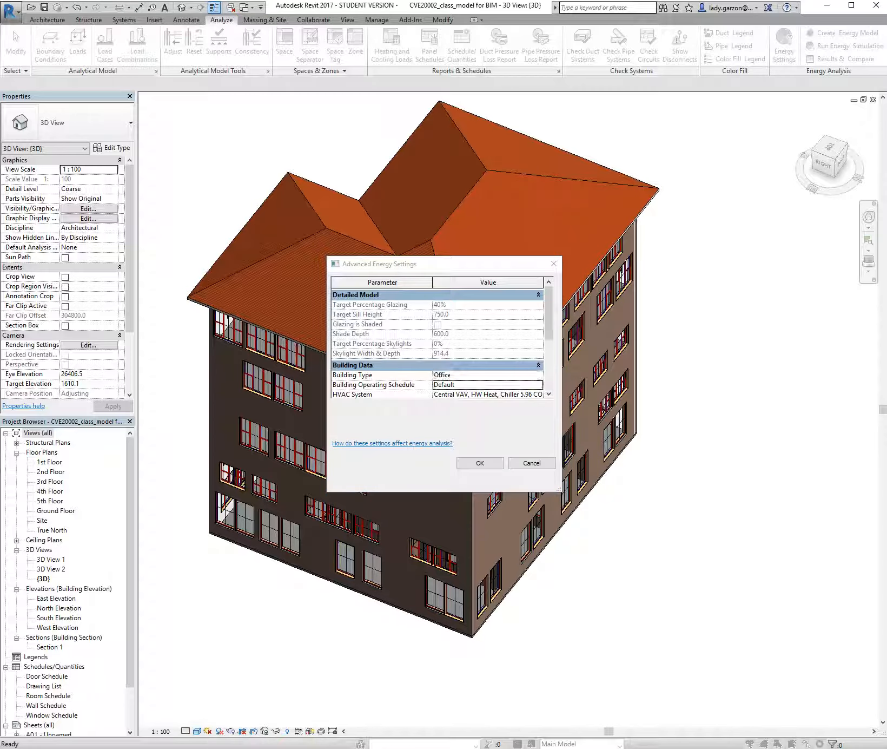
{"action": "left_click", "coordinate": [392, 443]}
{"action": "left_click", "coordinate": [538, 385]}
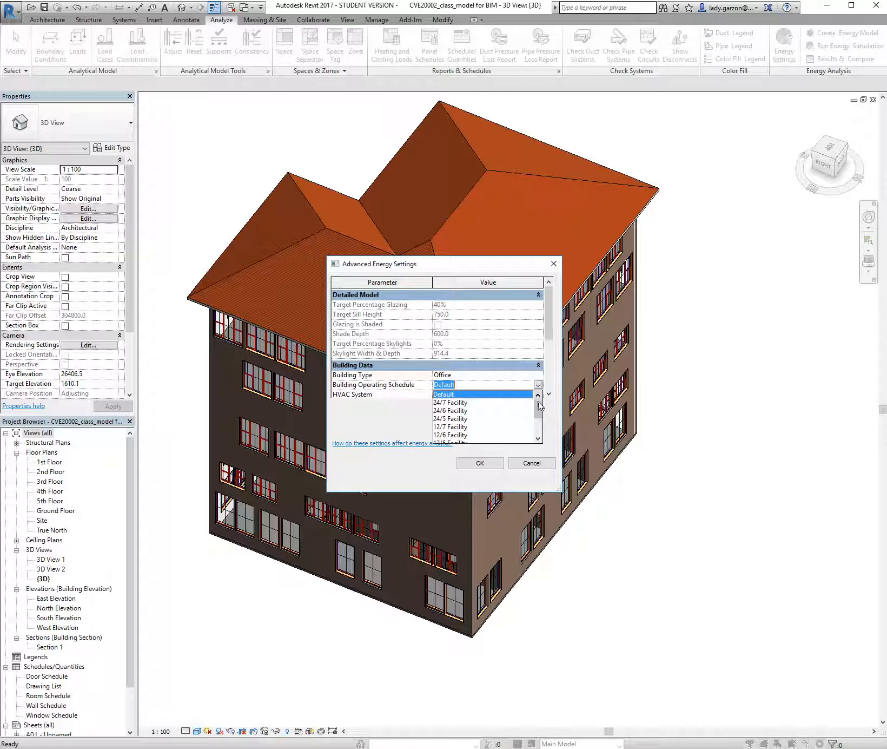
{"action": "left_click_drag", "start_coordinate": [538, 406], "coordinate": [538, 417]}
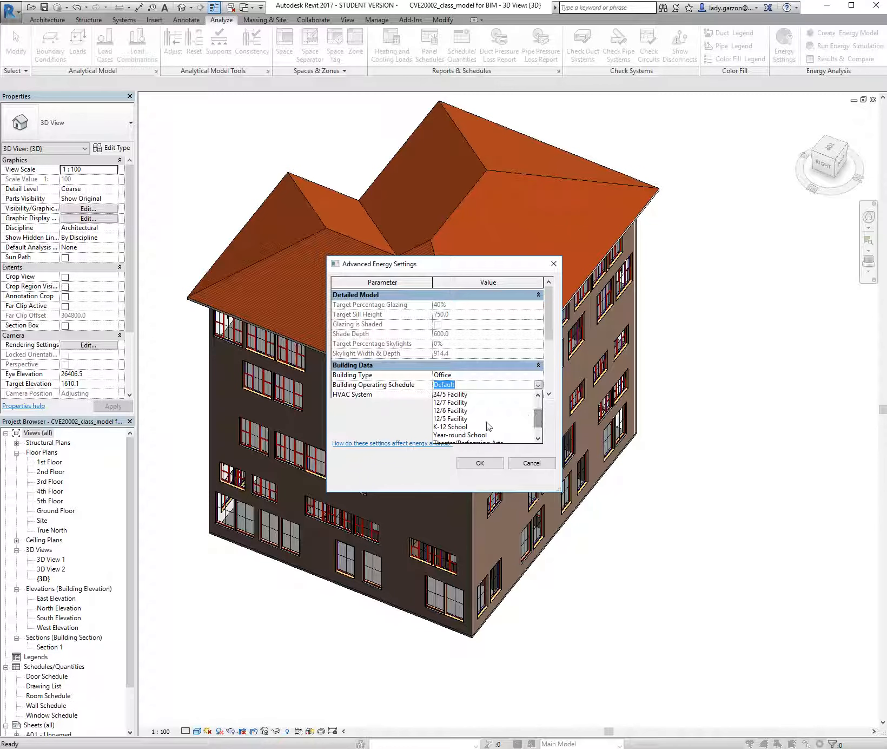
{"action": "left_click", "coordinate": [443, 419]}
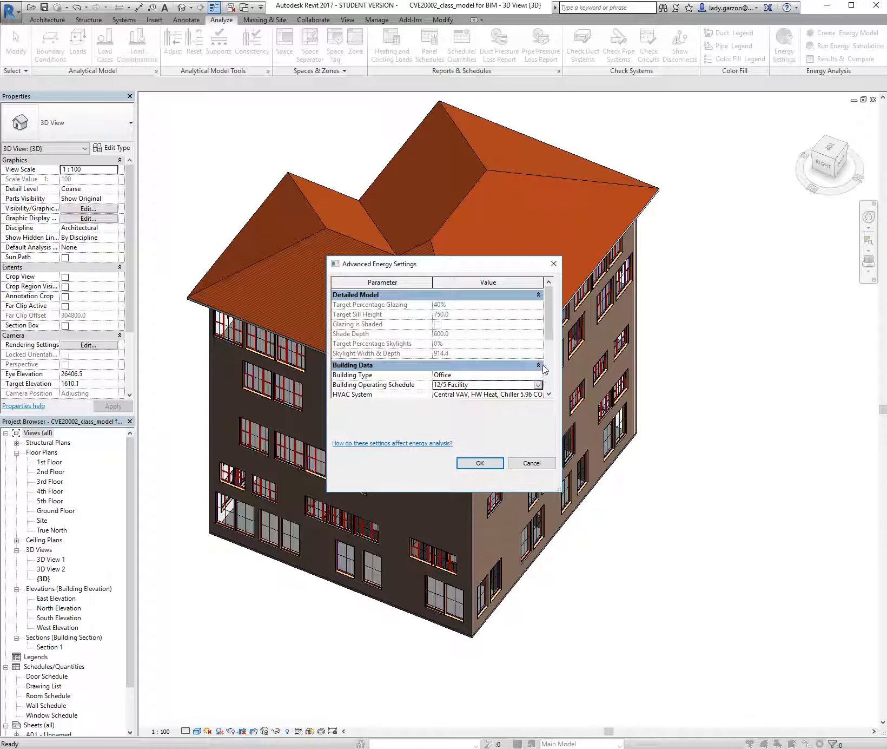
{"action": "left_click_drag", "start_coordinate": [549, 332], "coordinate": [552, 384]}
{"action": "left_click", "coordinate": [479, 463]}
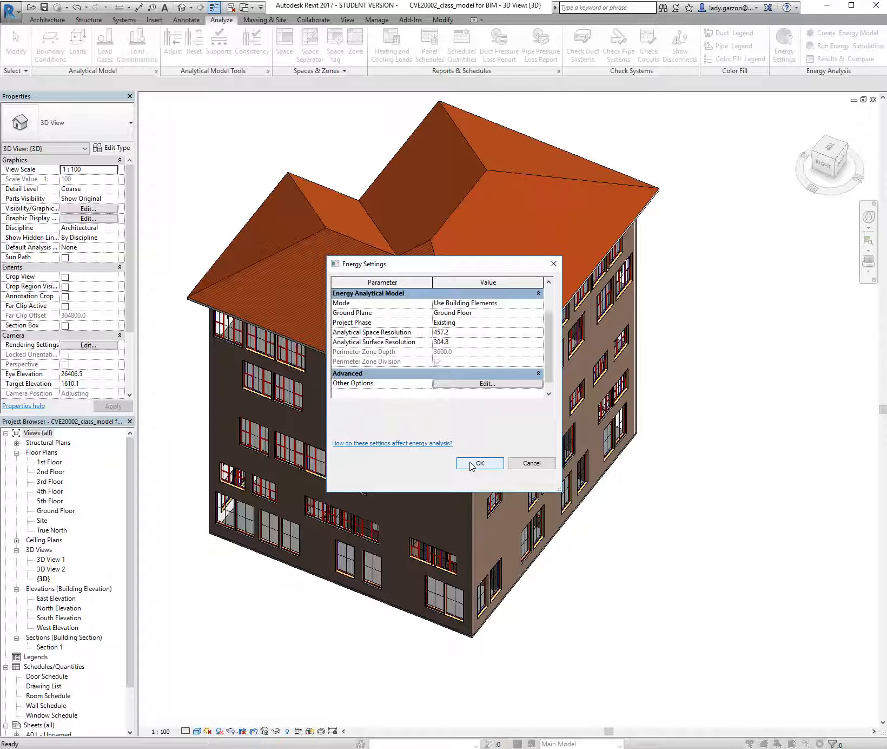
{"action": "left_click", "coordinate": [471, 464]}
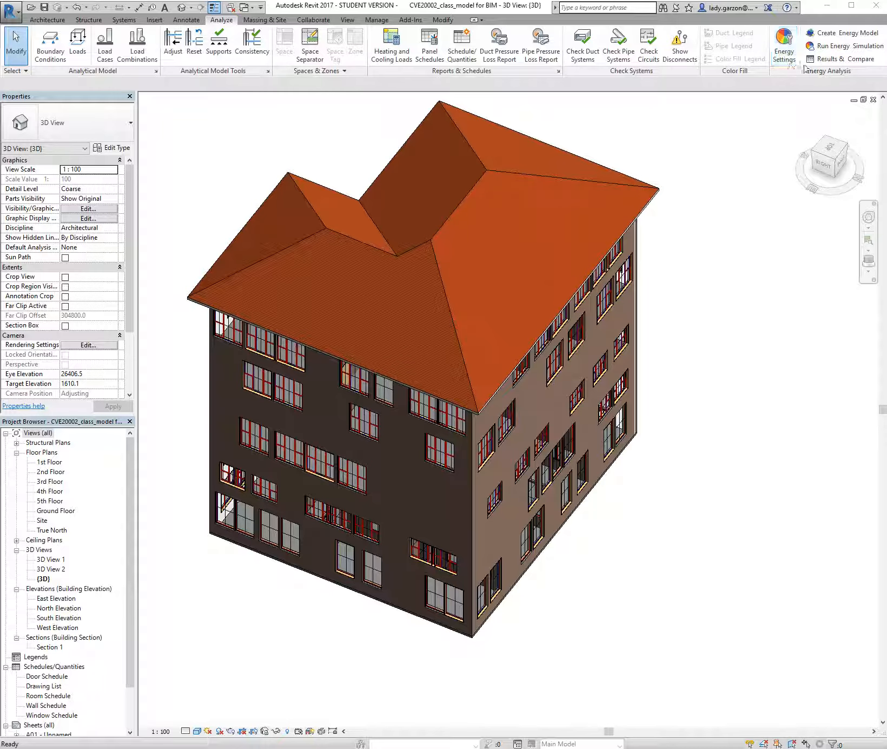
Start an energy simulation and create the required energy analytical model, accepting its completion notice.
{"action": "left_click", "coordinate": [837, 53]}
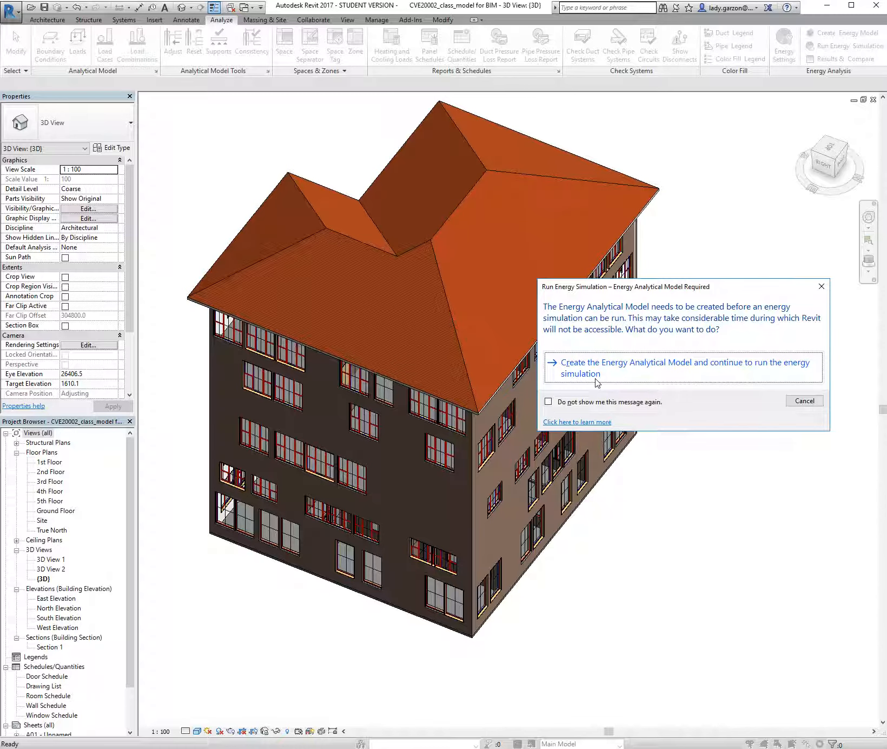
{"action": "left_click", "coordinate": [709, 377]}
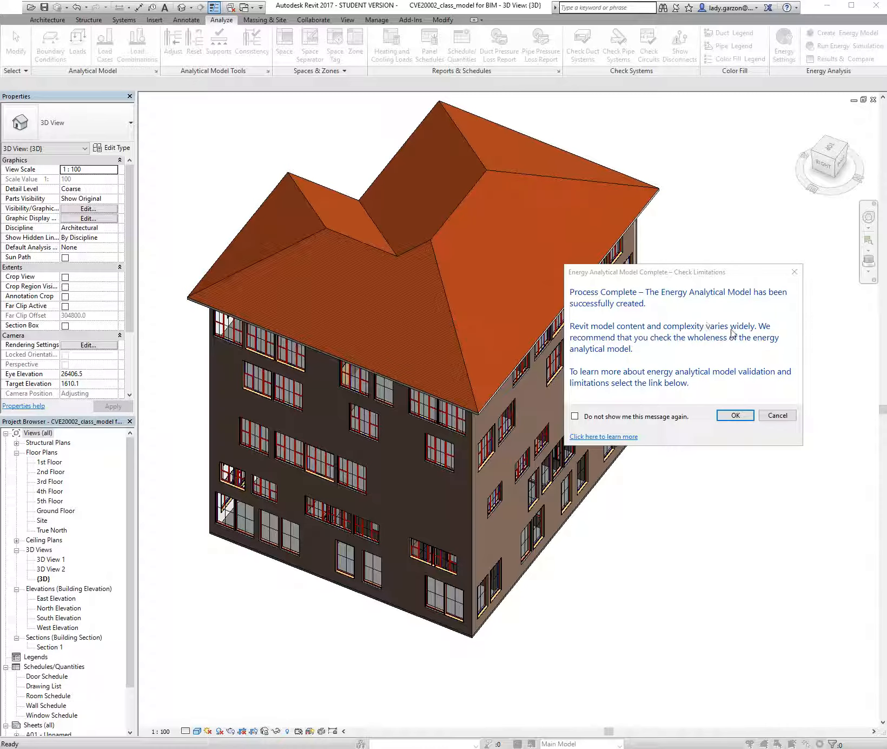
{"action": "left_click", "coordinate": [734, 415]}
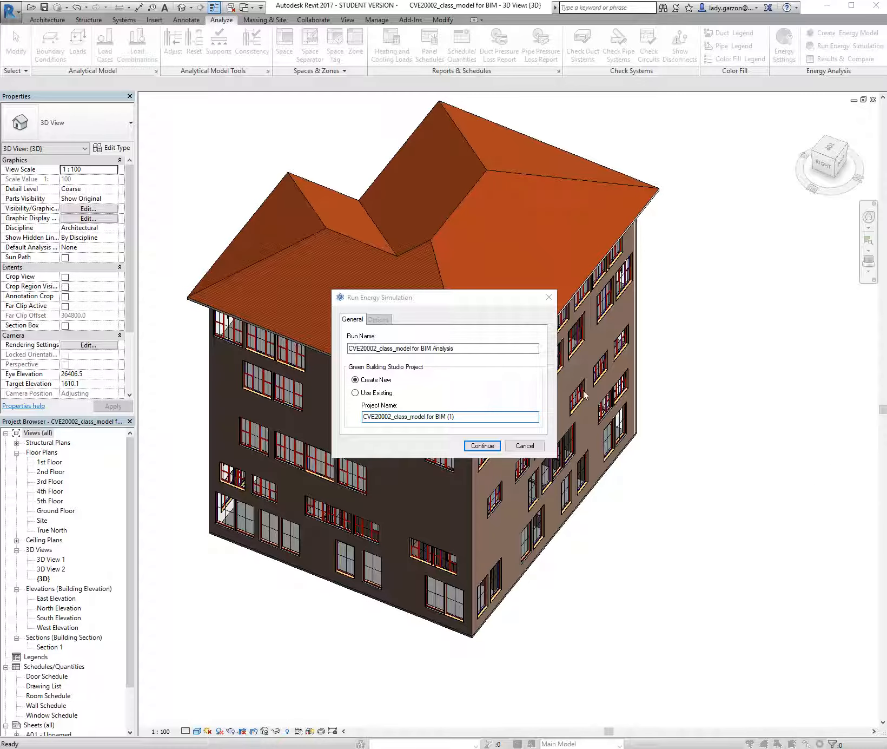
Name the run "Office Building BIM Analysis" and run the energy simulation in a new Green Building Studio project.
{"action": "left_click", "coordinate": [415, 350]}
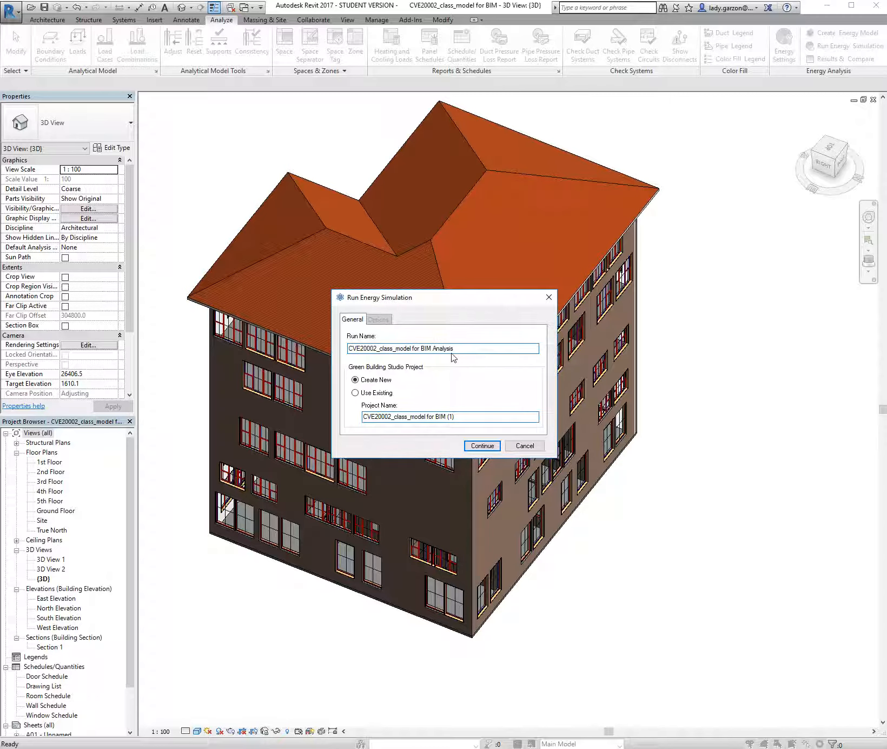
{"action": "left_click_drag", "start_coordinate": [420, 349], "coordinate": [303, 336]}
{"action": "type", "text": "Or"}
{"action": "key", "text": "BackSpace"}
{"action": "key", "text": "BackSpace"}
{"action": "type", "text": "Office Building"}
{"action": "left_click", "coordinate": [476, 445]}
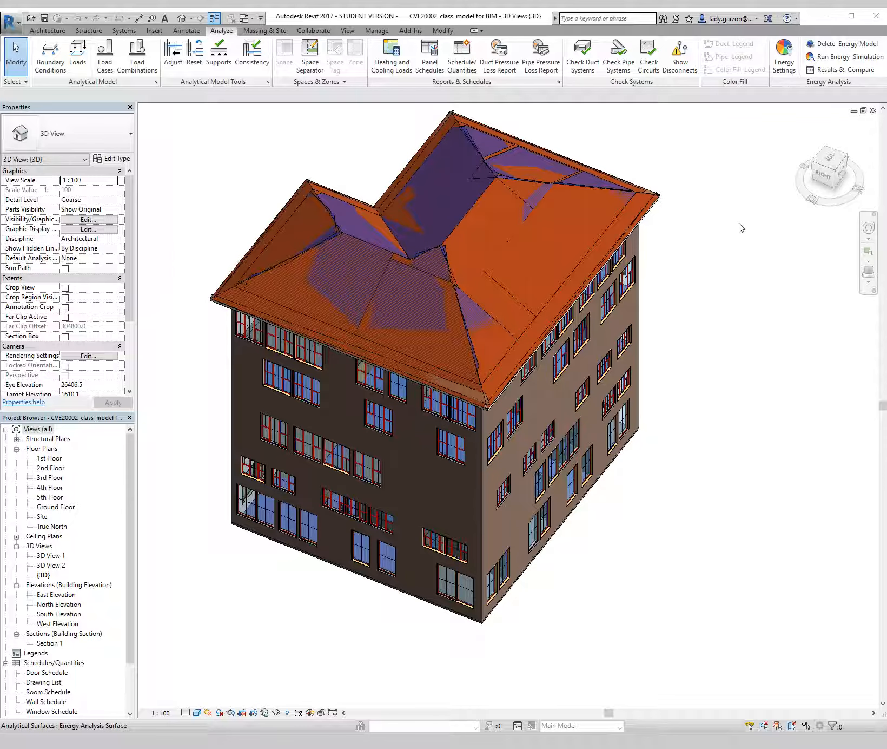
Open the energy analysis results, skim the Office Building BIM Analysis report, and reposition the results window.
{"action": "left_click", "coordinate": [824, 74]}
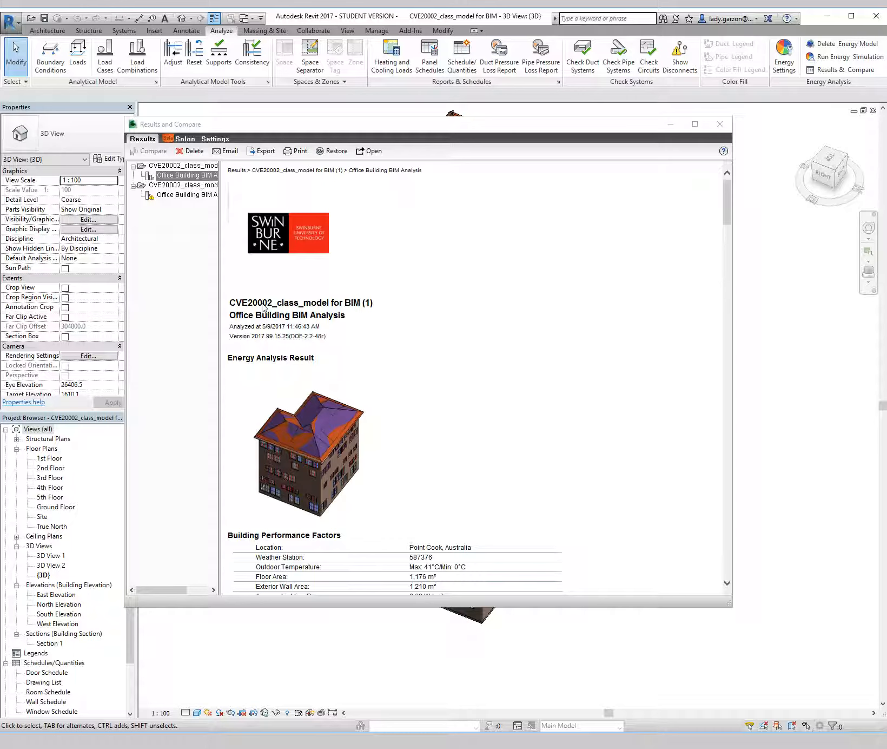
{"action": "left_click", "coordinate": [373, 351]}
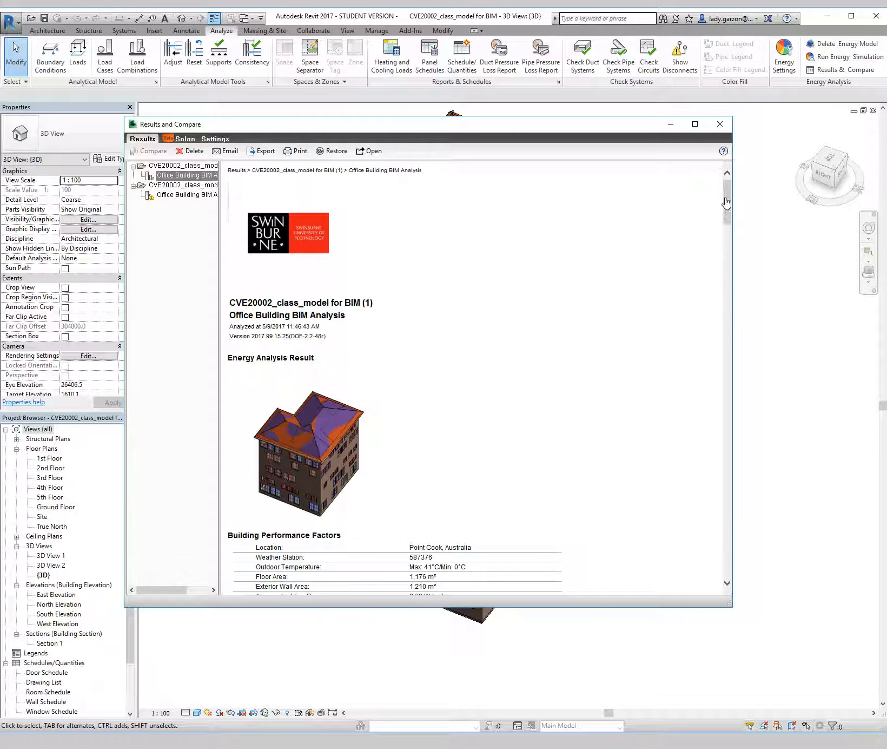
{"action": "scroll", "coordinate": [550, 392], "scroll_direction": "down", "scroll_amount": 20}
{"action": "scroll", "coordinate": [549, 392], "scroll_direction": "up", "scroll_amount": 20}
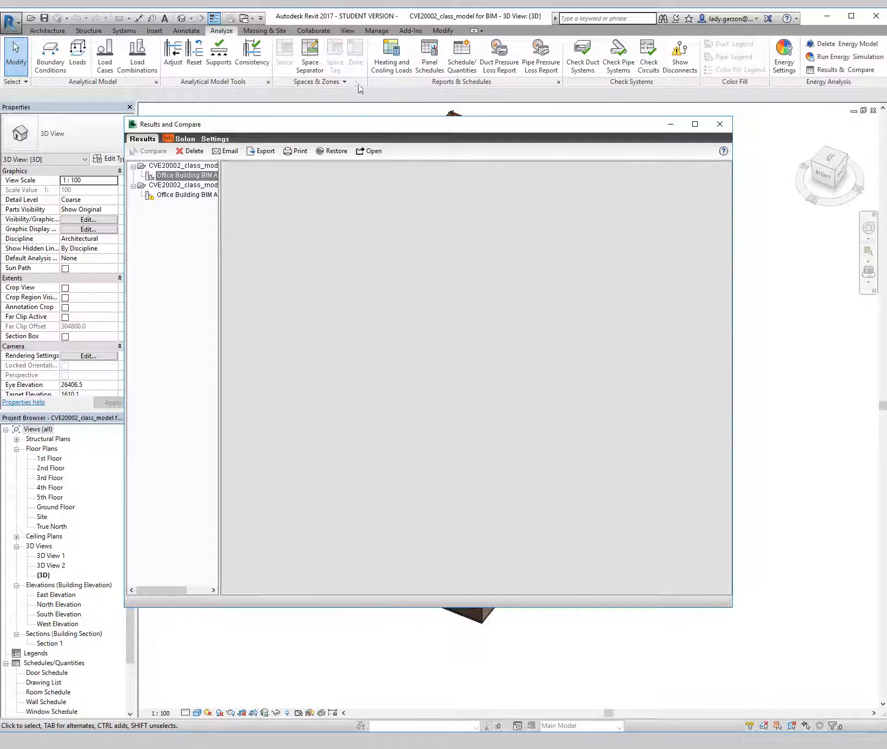
{"action": "left_click_drag", "start_coordinate": [369, 127], "coordinate": [270, 108]}
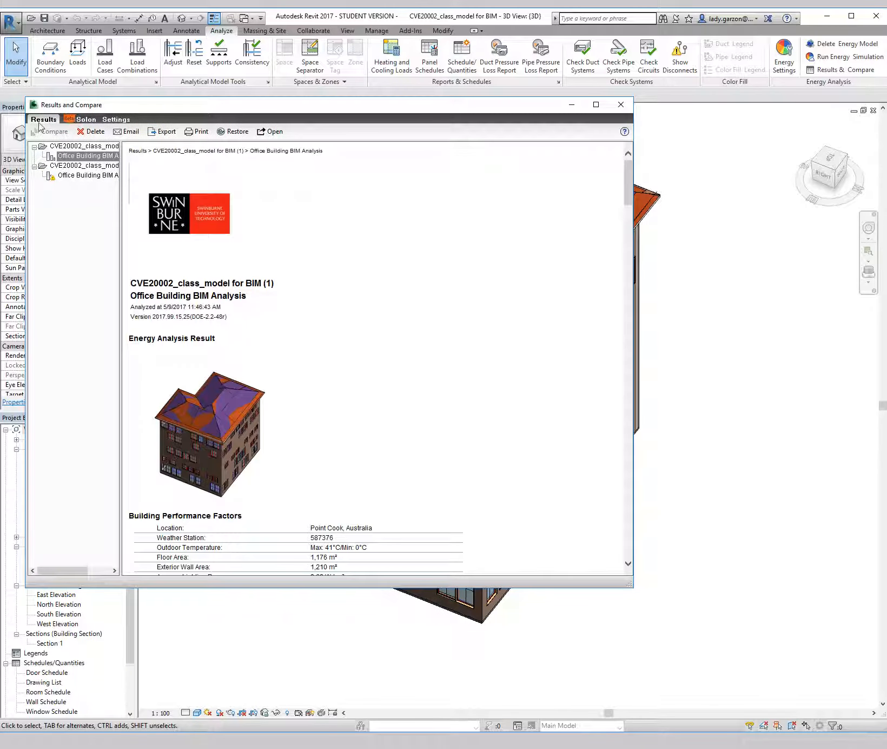
Check both listed Office Building BIM Analysis runs and return to the completed run in the first project.
{"action": "left_click", "coordinate": [77, 156]}
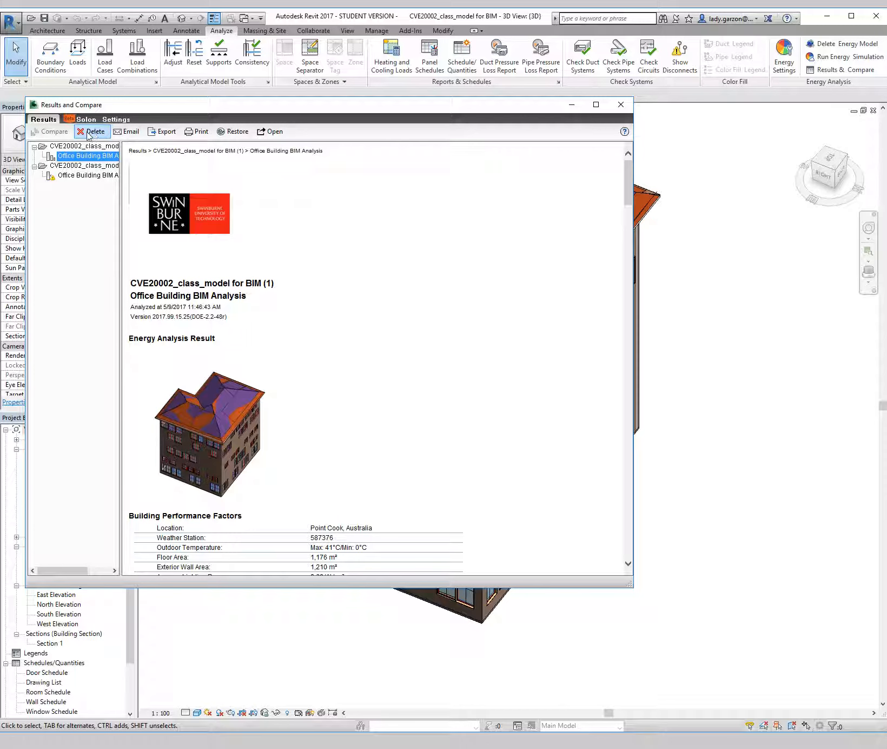
{"action": "left_click", "coordinate": [63, 175]}
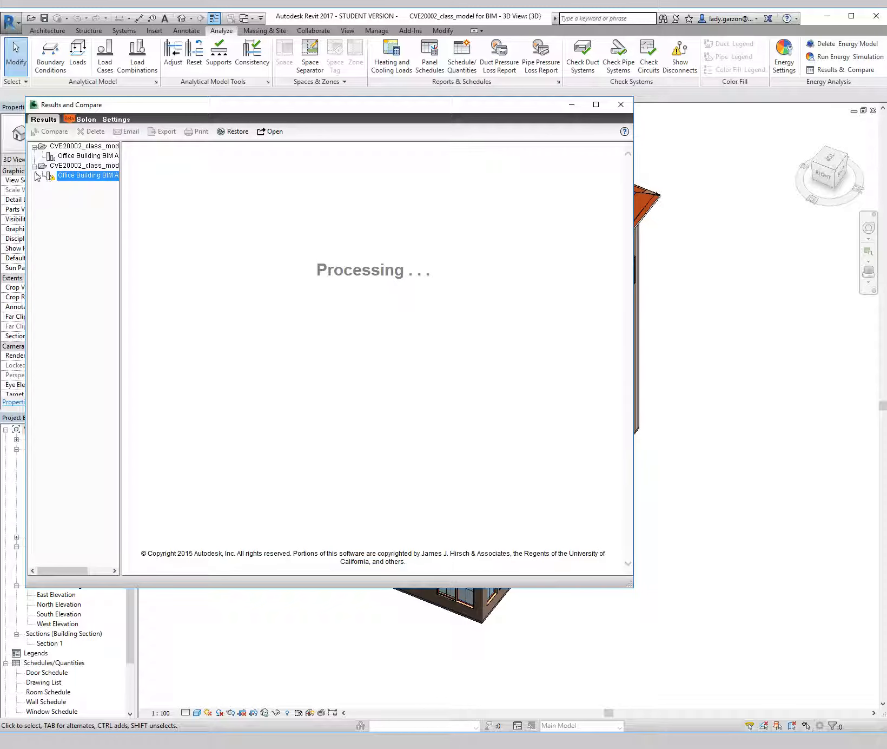
{"action": "left_click", "coordinate": [66, 157]}
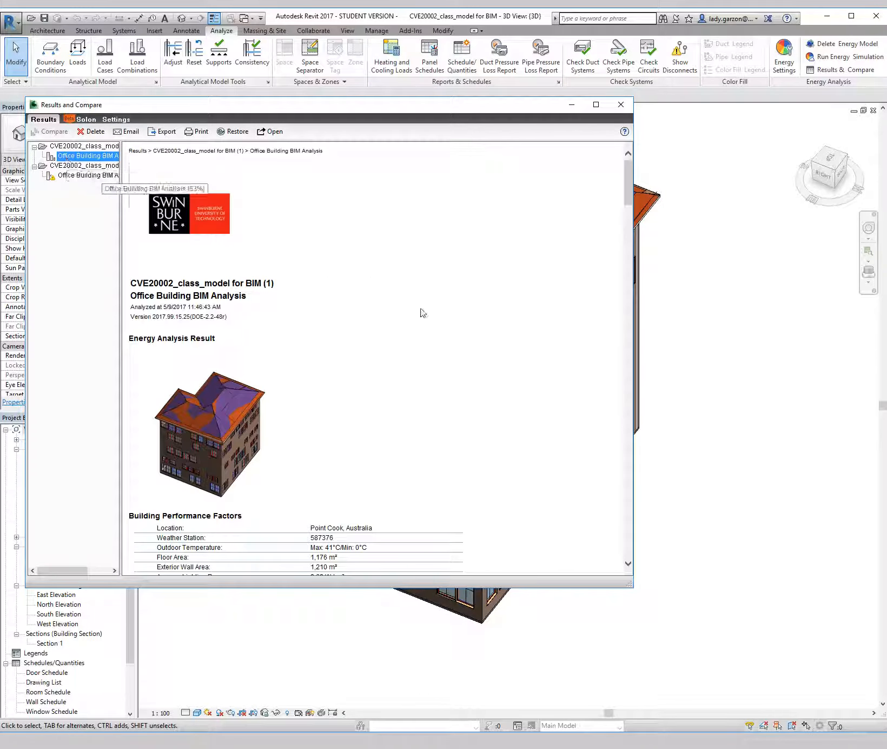
Review the Office Building BIM Analysis report's charts and building performance factors in an enlarged results window, and close it.
{"action": "scroll", "coordinate": [398, 350], "scroll_direction": "down", "scroll_amount": 10}
{"action": "scroll", "coordinate": [398, 350], "scroll_direction": "down", "scroll_amount": 10}
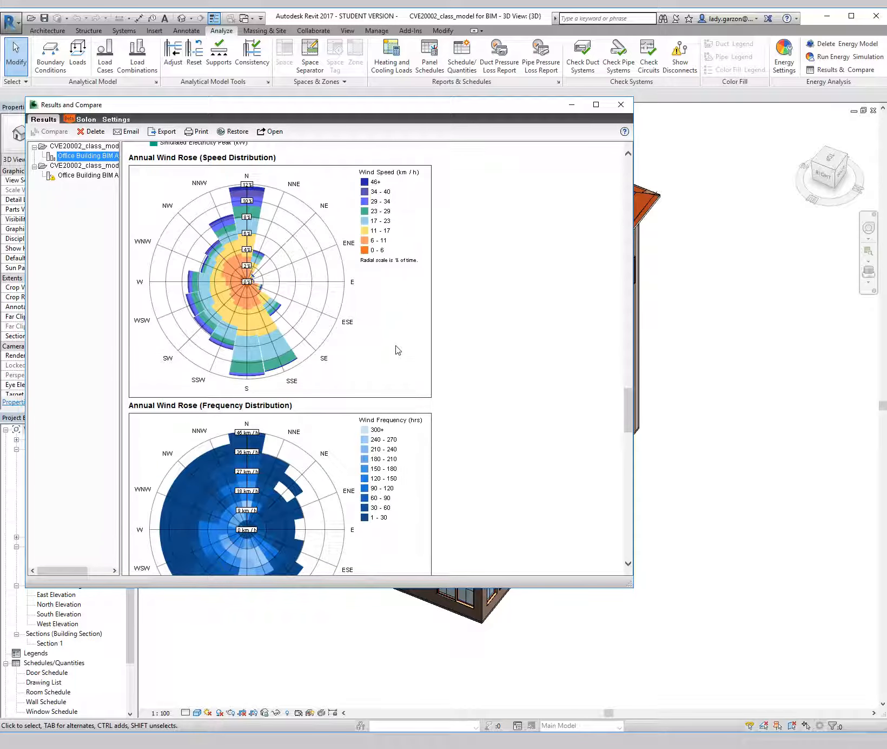
{"action": "left_click_drag", "start_coordinate": [630, 579], "coordinate": [822, 685]}
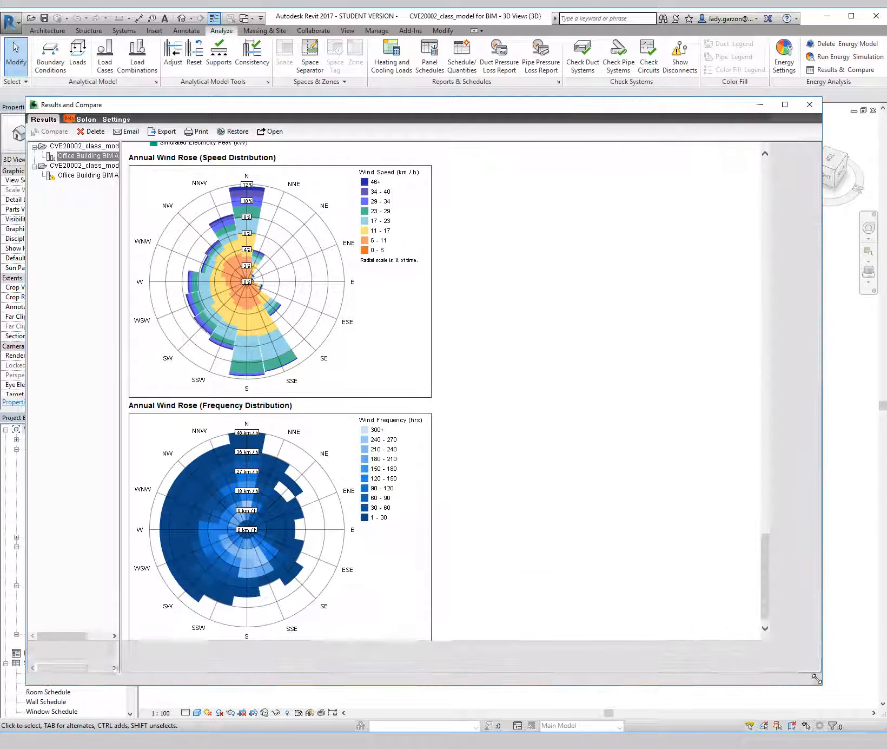
{"action": "scroll", "coordinate": [550, 511], "scroll_direction": "down", "scroll_amount": 20}
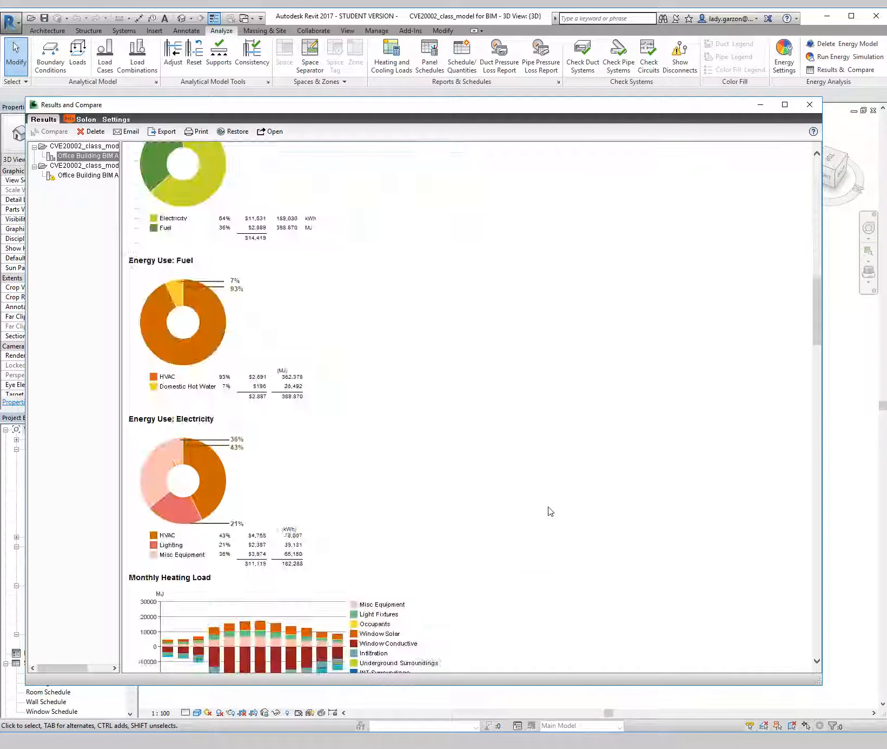
{"action": "scroll", "coordinate": [551, 512], "scroll_direction": "down", "scroll_amount": 5}
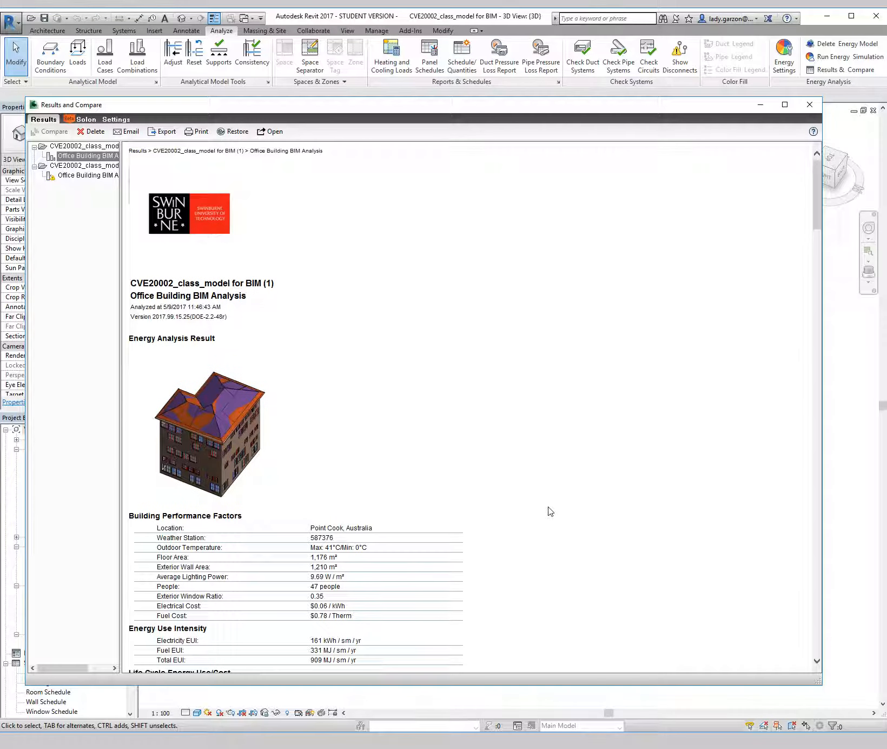
{"action": "left_click_drag", "start_coordinate": [208, 110], "coordinate": [231, 71]}
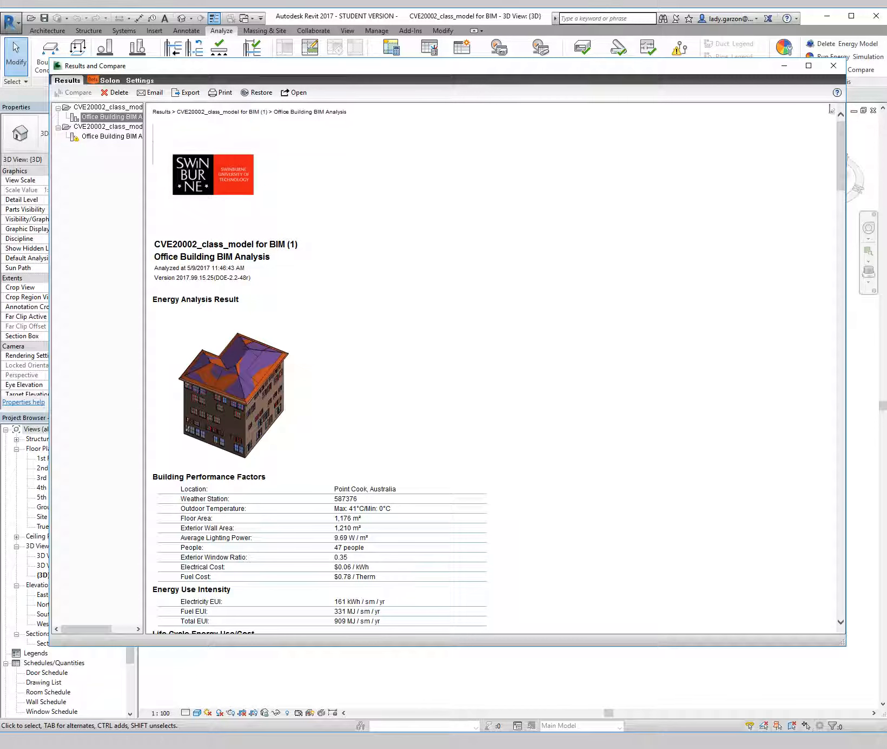
{"action": "left_click", "coordinate": [834, 69]}
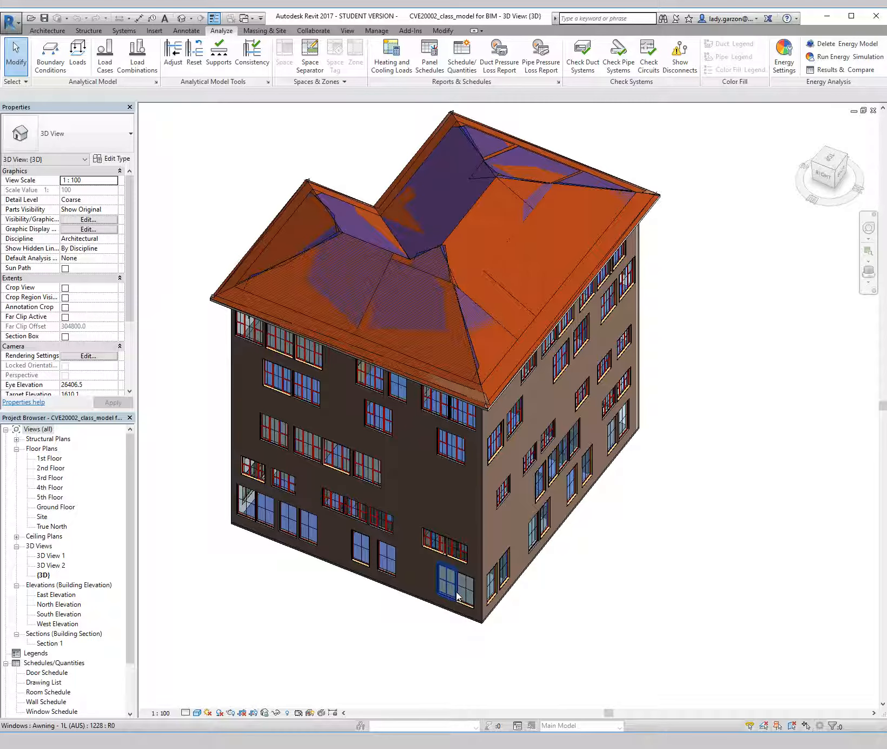
Select all Double Hung - 3L (AUS) 1812 windows visible in the 3D view and set their type's rough height to 2100.
{"action": "middle_click_drag", "start_coordinate": [461, 535], "coordinate": [498, 504], "text": "shift"}
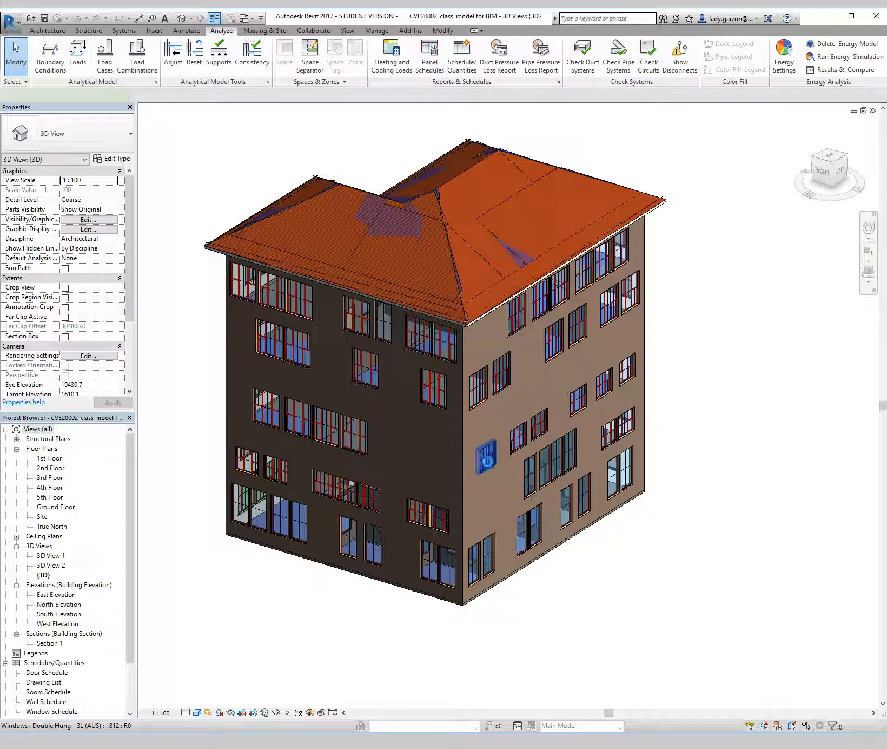
{"action": "left_click", "coordinate": [488, 459]}
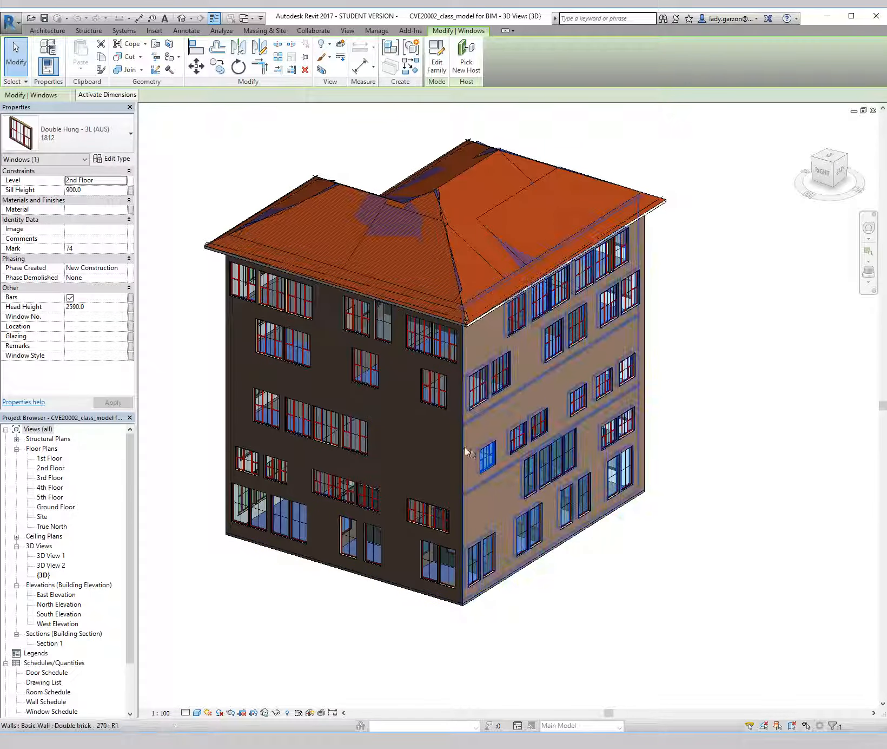
{"action": "right_click", "coordinate": [479, 458]}
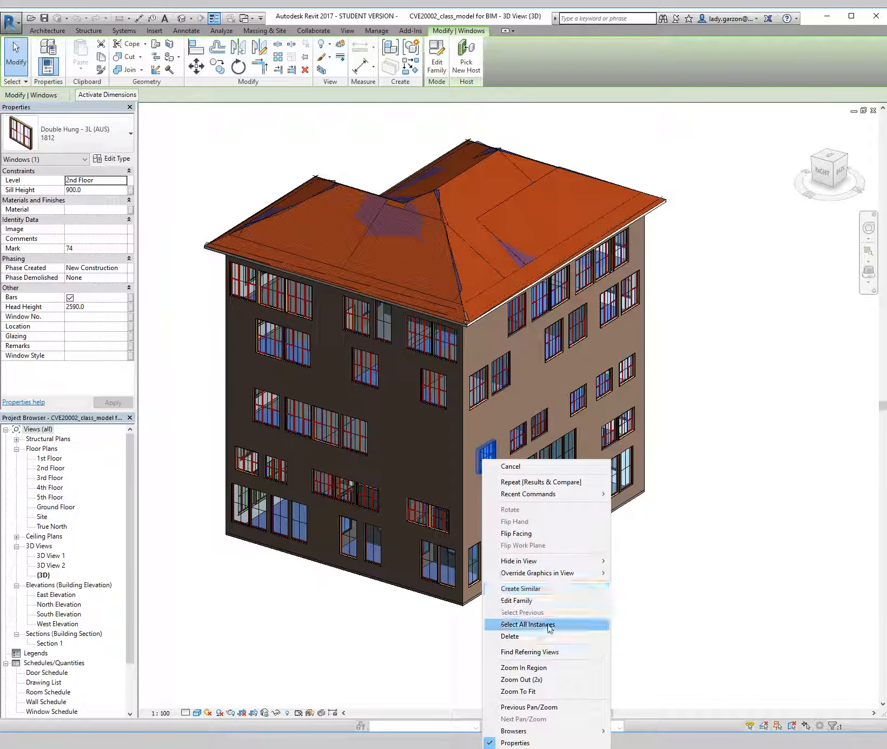
{"action": "mouse_move", "coordinate": [550, 625]}
{"action": "left_click", "coordinate": [622, 626]}
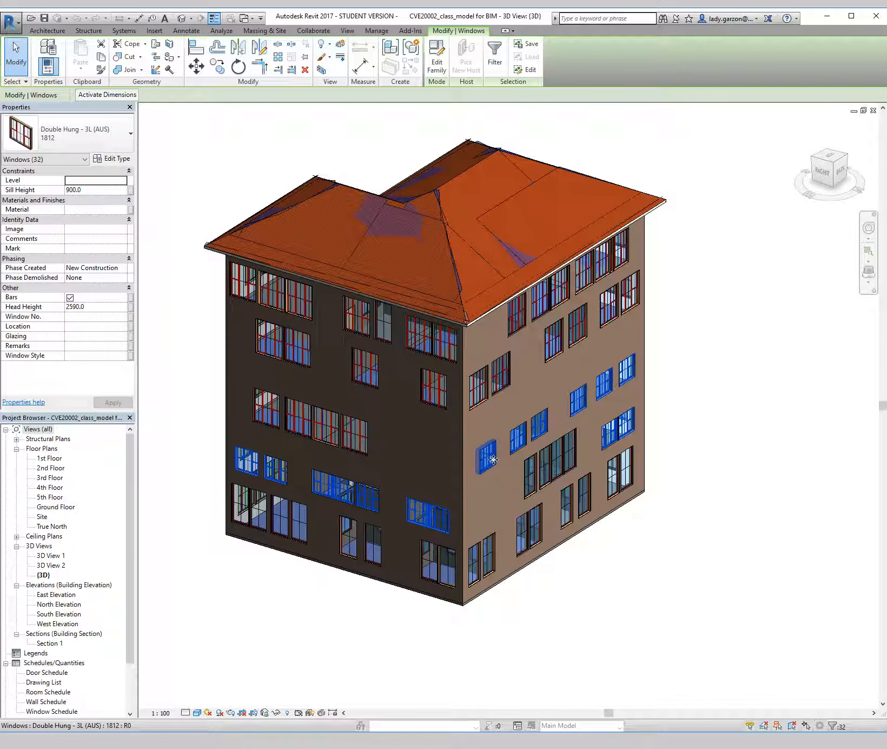
{"action": "left_click", "coordinate": [118, 159]}
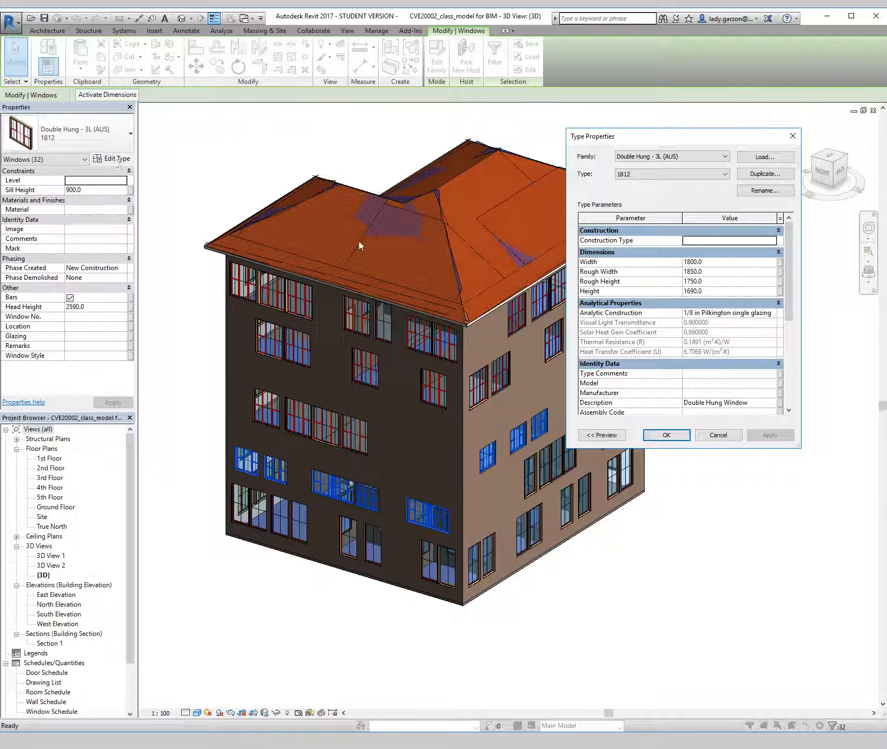
{"action": "left_click_drag", "start_coordinate": [637, 138], "coordinate": [735, 141]}
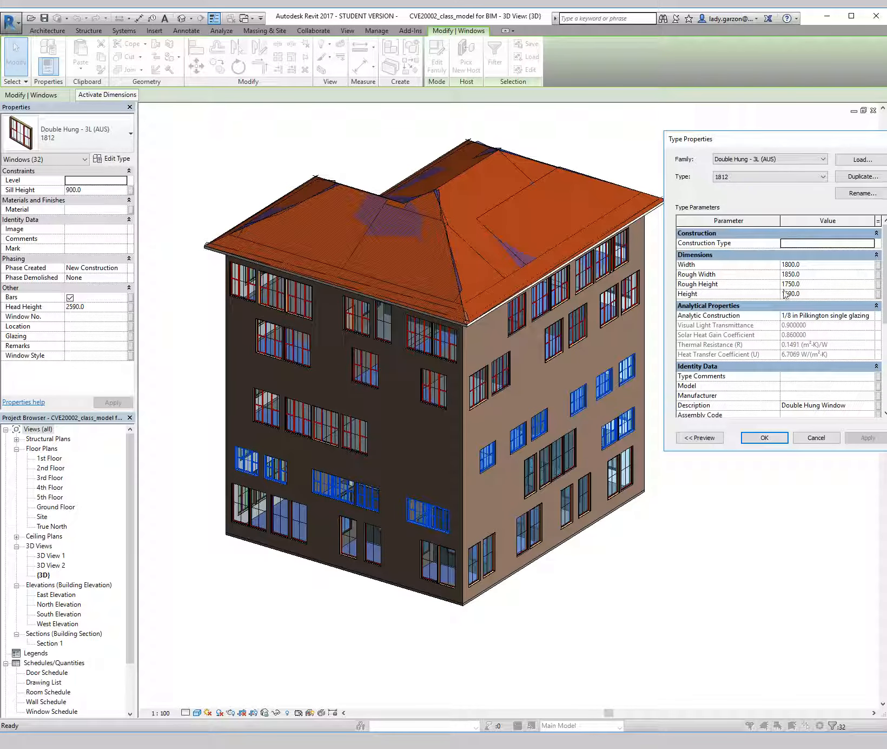
{"action": "left_click", "coordinate": [807, 283]}
{"action": "type", "text": "21"}
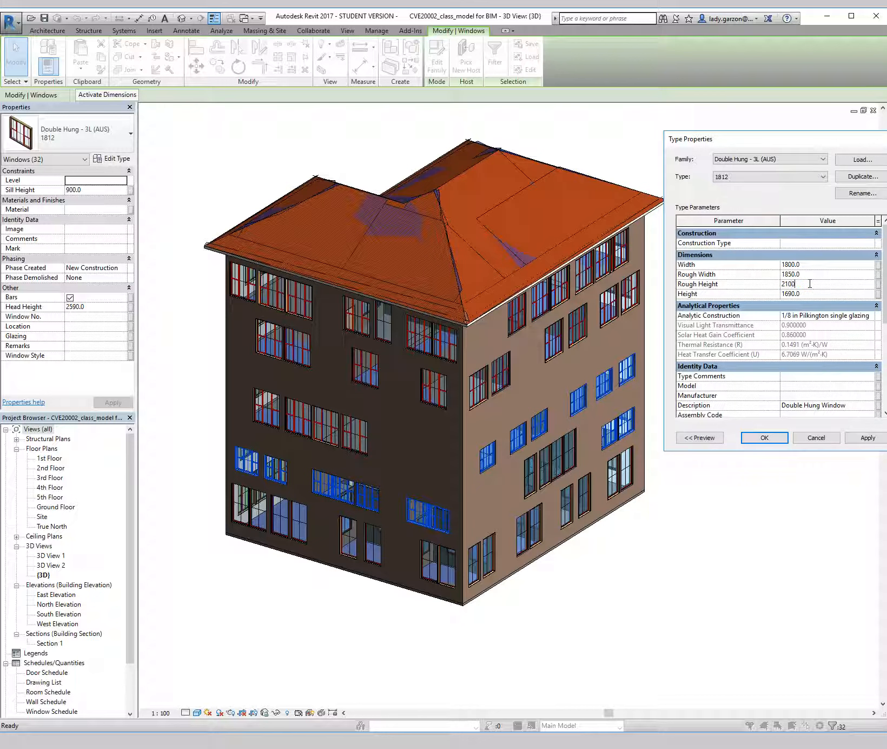
{"action": "left_click", "coordinate": [861, 436]}
{"action": "left_click", "coordinate": [806, 439]}
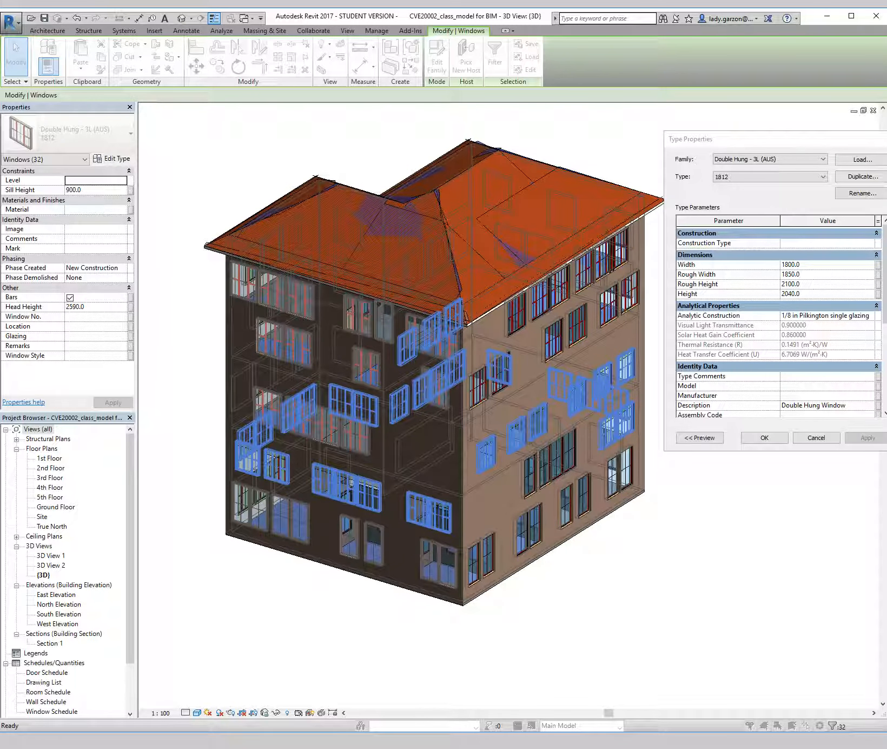
{"action": "left_click", "coordinate": [767, 438]}
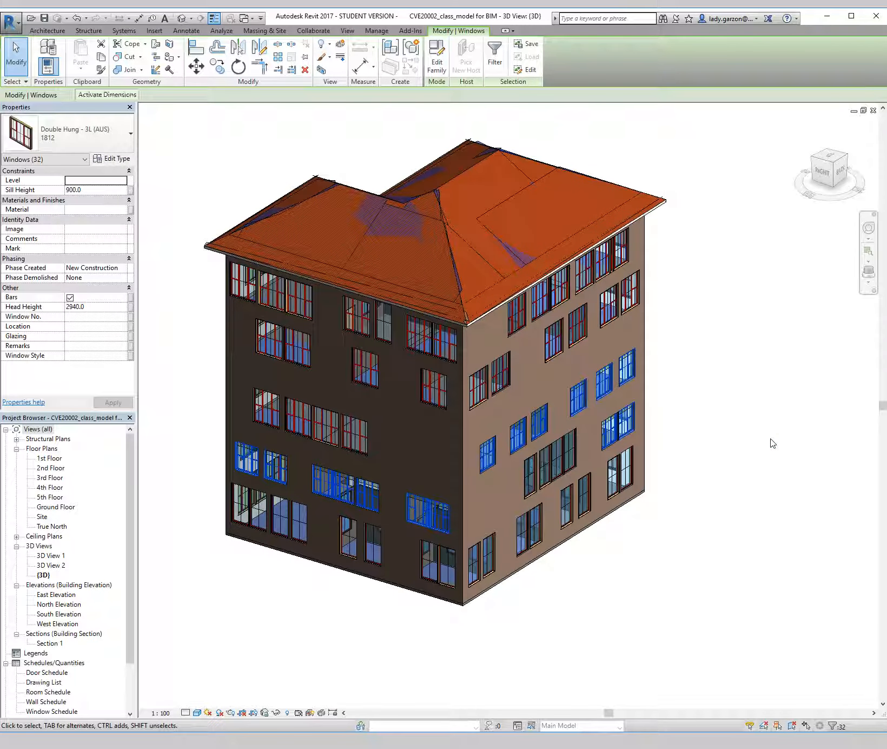
{"action": "left_click", "coordinate": [741, 408]}
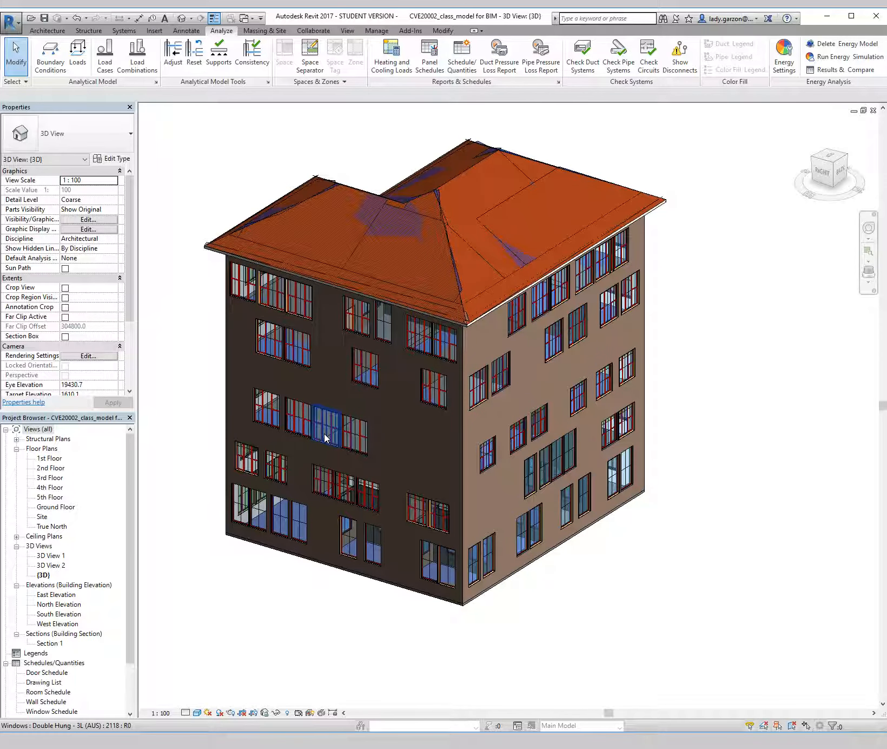
Select all Awning - 1L (AUS) 1228 windows visible in the 3D view and set their type's rough width to 1600.
{"action": "middle_click_drag", "start_coordinate": [431, 543], "coordinate": [373, 547]}
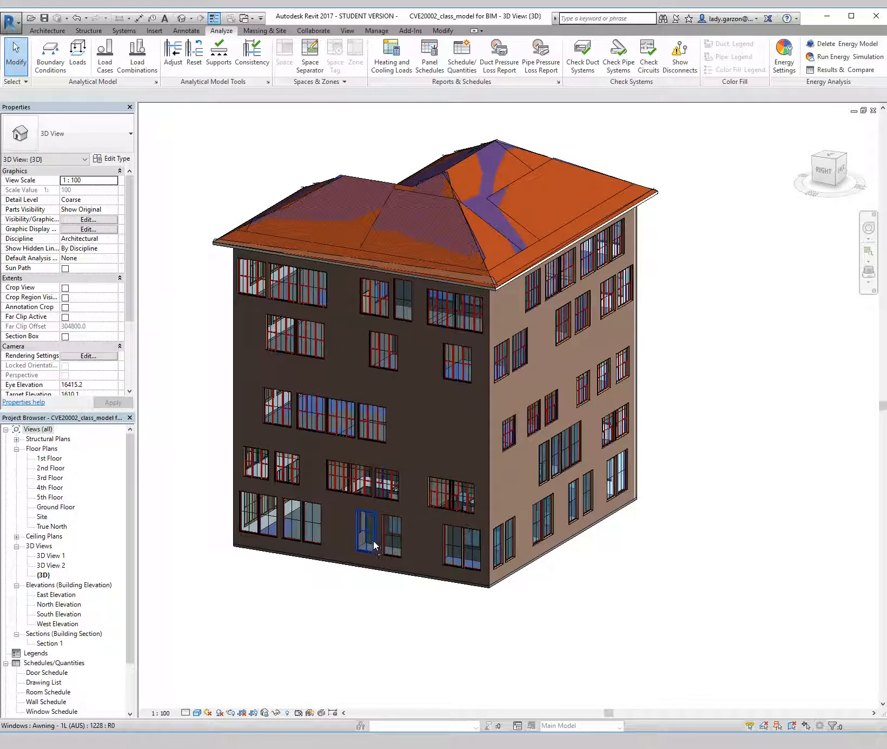
{"action": "left_click", "coordinate": [373, 545]}
{"action": "right_click", "coordinate": [369, 533]}
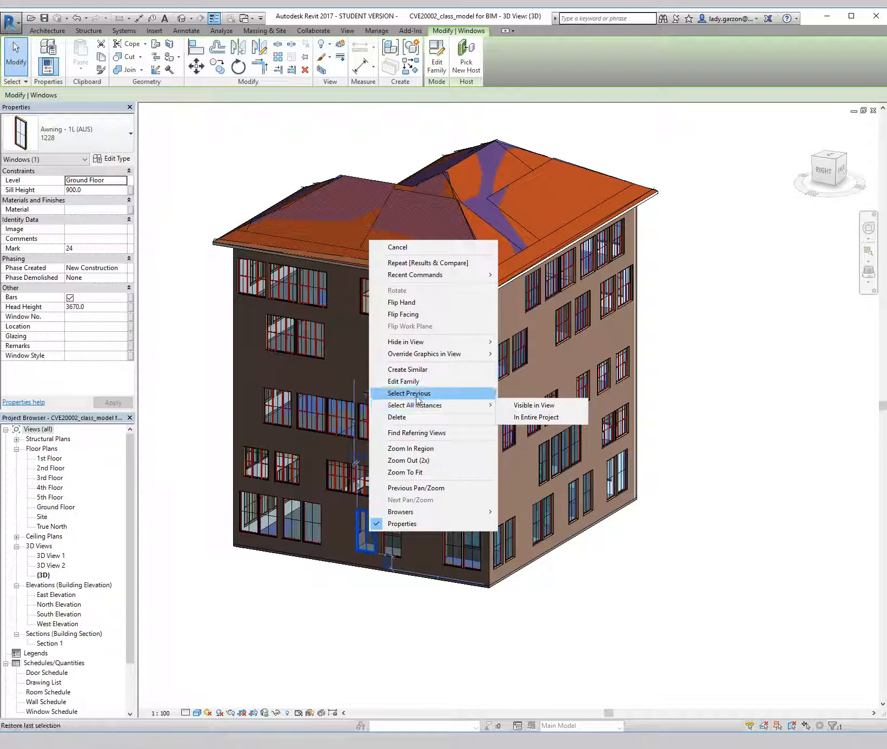
{"action": "left_click", "coordinate": [533, 405]}
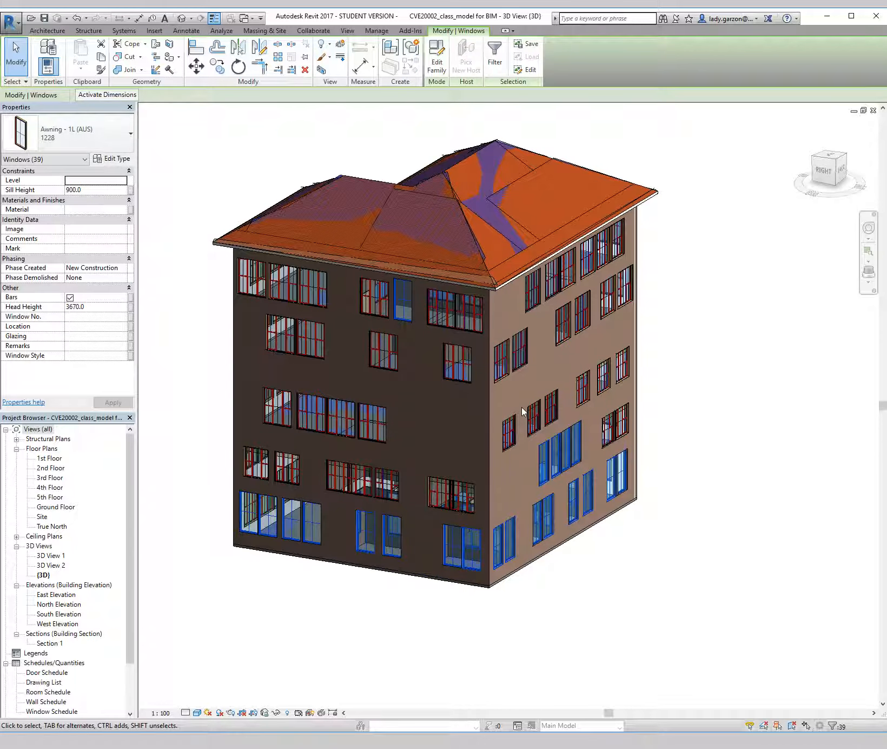
{"action": "left_click", "coordinate": [112, 158]}
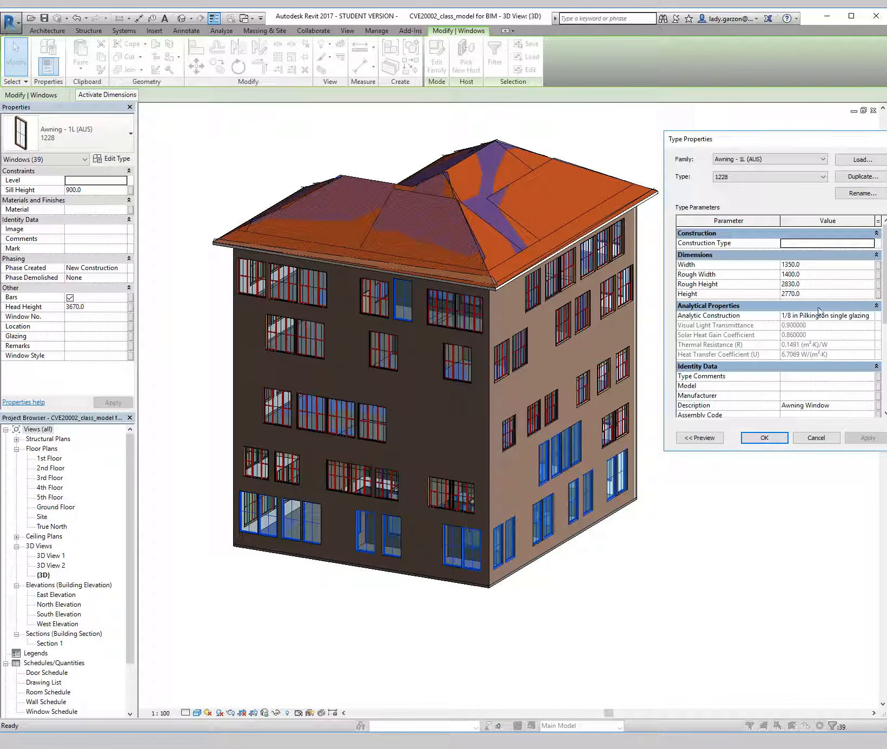
{"action": "left_click", "coordinate": [806, 277]}
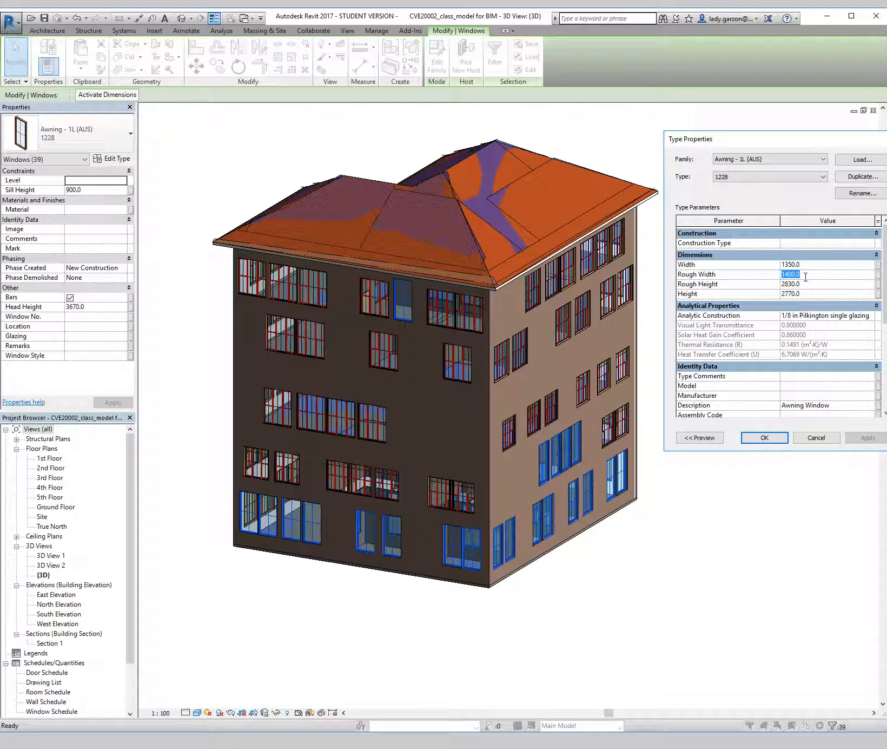
{"action": "type", "text": "1600"}
{"action": "left_click", "coordinate": [868, 437]}
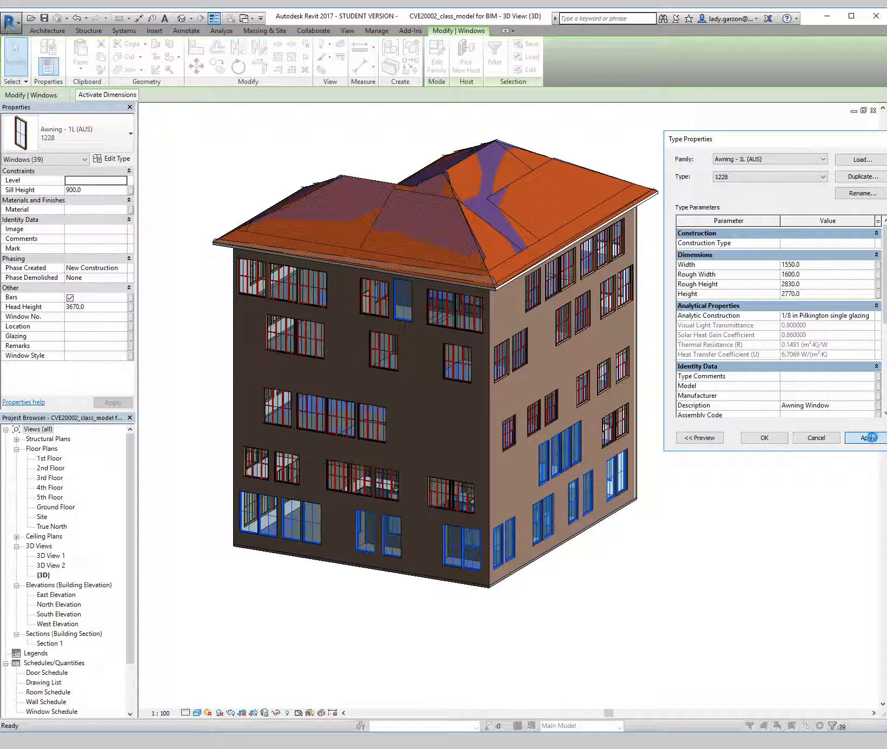
{"action": "left_click", "coordinate": [760, 439]}
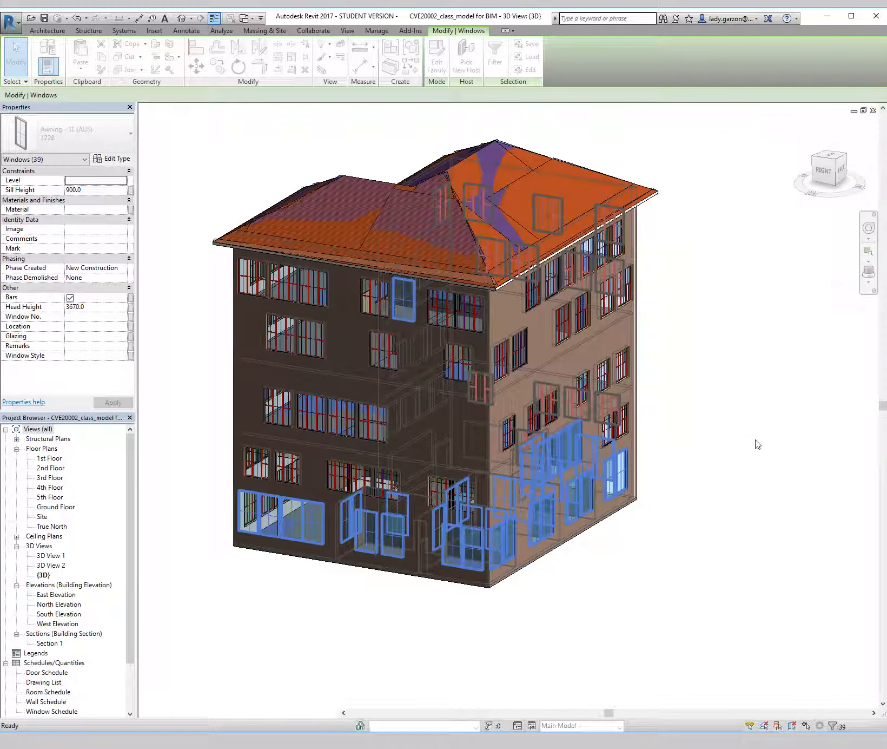
{"action": "left_click", "coordinate": [687, 439]}
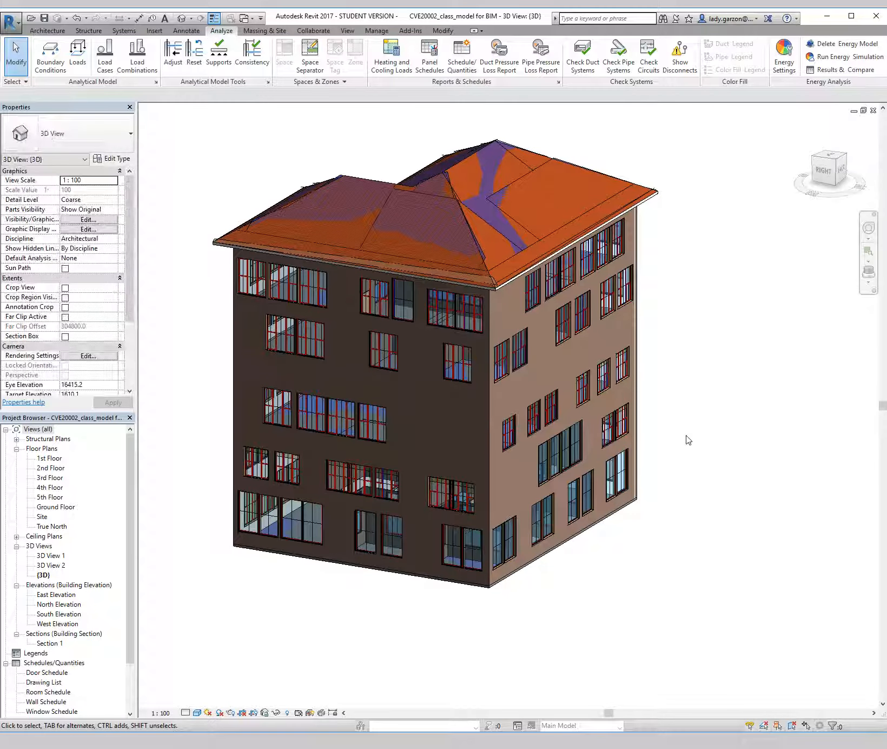
Check the type properties of the Double Hung - 3L (AUS) 1812 windows, first for one window and again for all instances.
{"action": "left_click", "coordinate": [433, 482]}
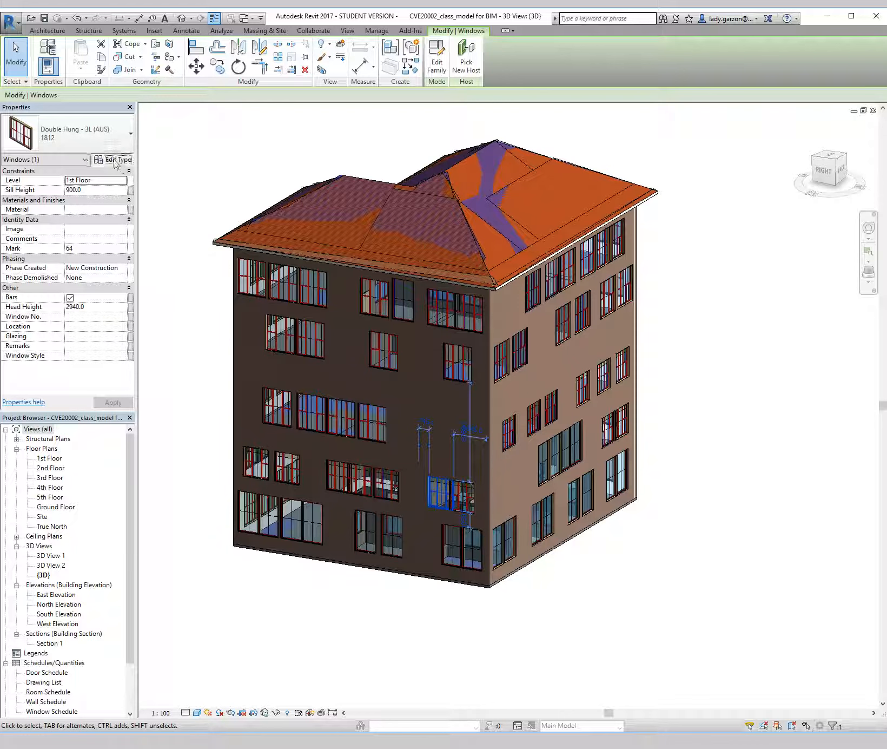
{"action": "left_click", "coordinate": [112, 158]}
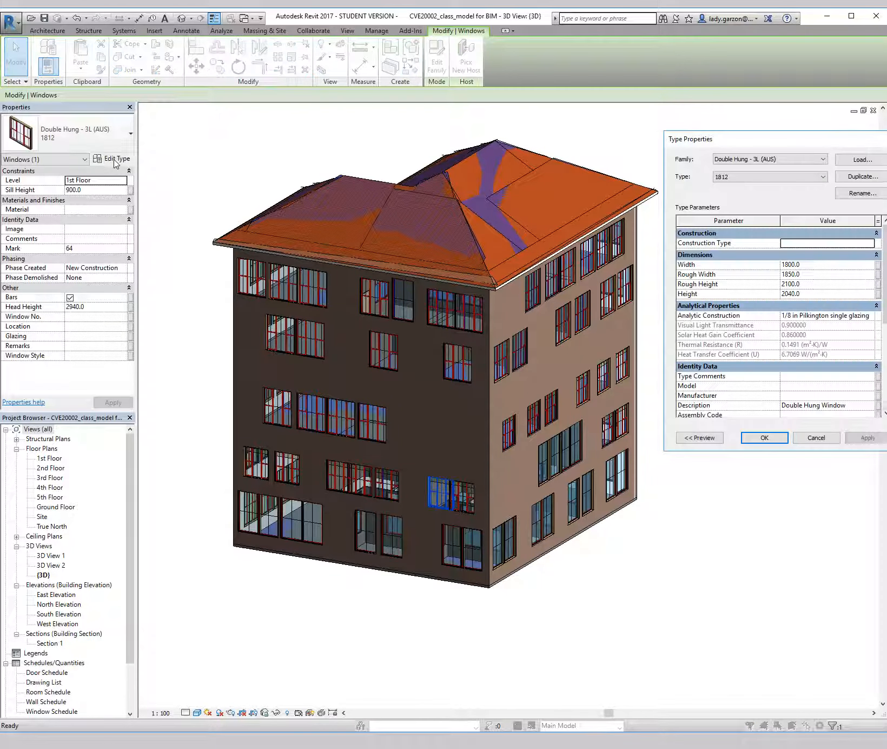
{"action": "left_click", "coordinate": [817, 437]}
{"action": "right_click", "coordinate": [439, 487]}
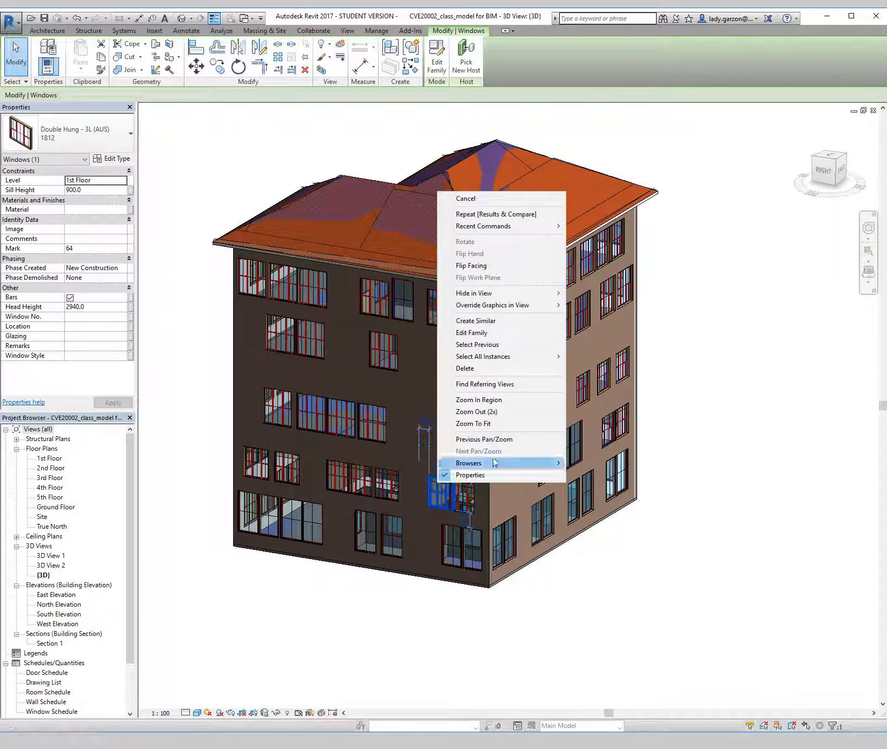
{"action": "mouse_move", "coordinate": [508, 357]}
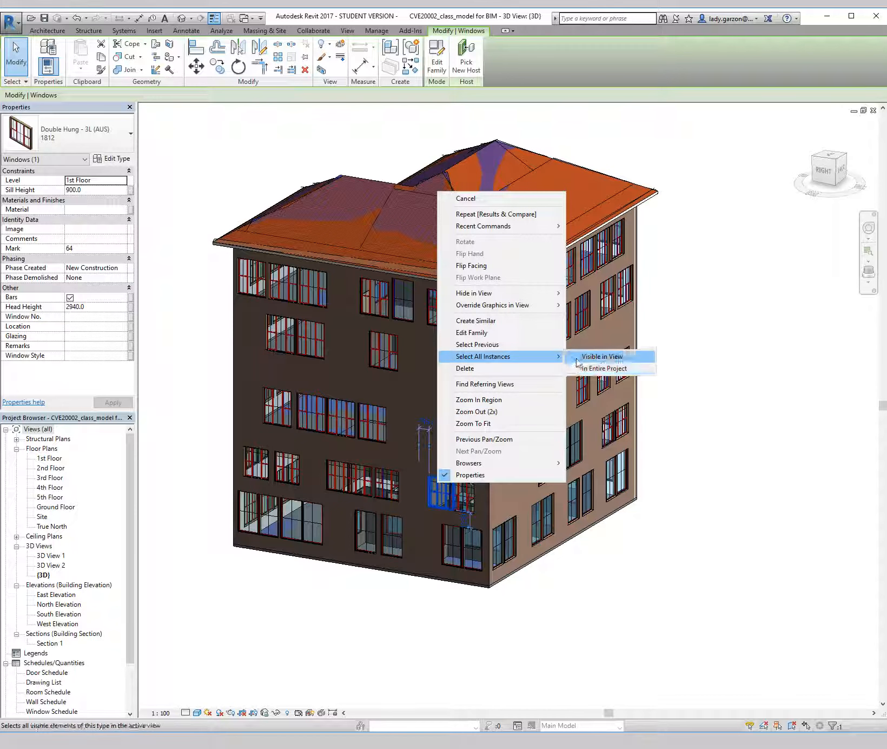
{"action": "left_click", "coordinate": [572, 368]}
{"action": "left_click", "coordinate": [113, 158]}
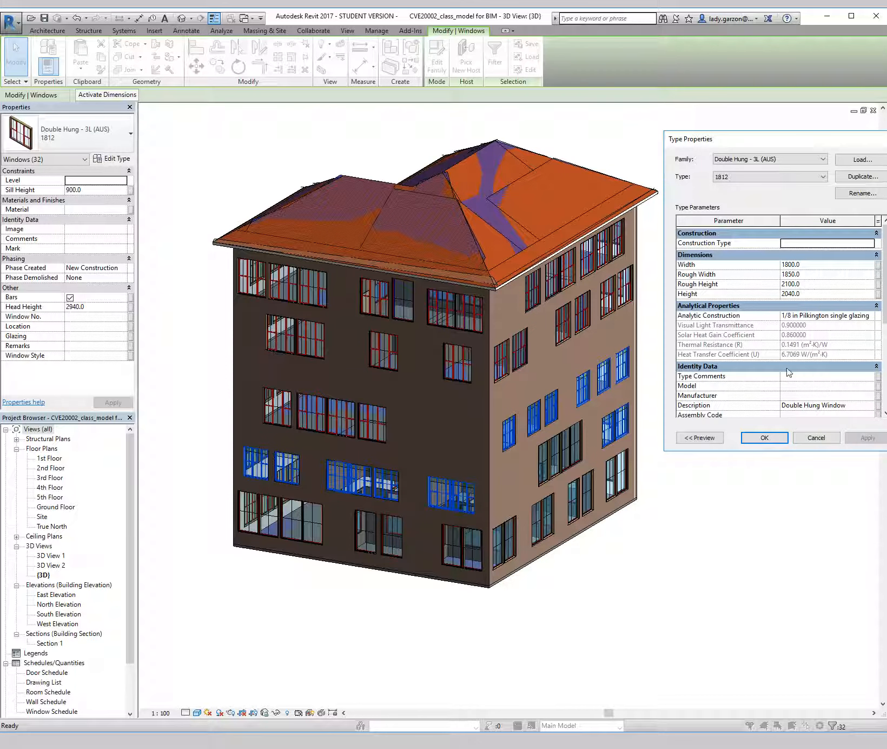
{"action": "left_click", "coordinate": [781, 439]}
{"action": "left_click", "coordinate": [773, 440]}
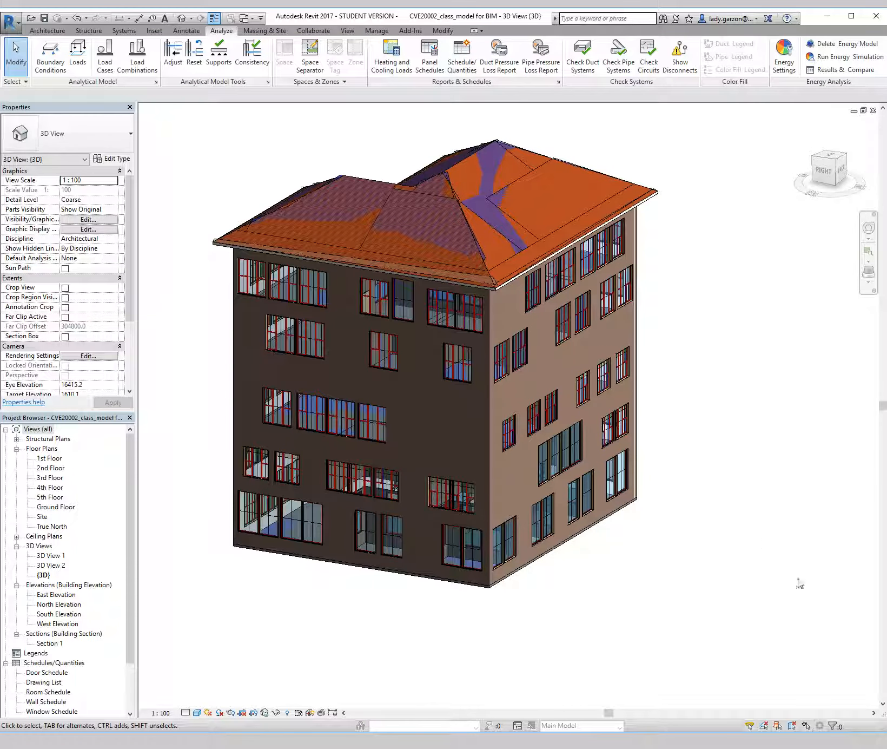
Start a new energy simulation with an updated energy analytical model and accept the completion notice.
{"action": "left_click", "coordinate": [846, 58]}
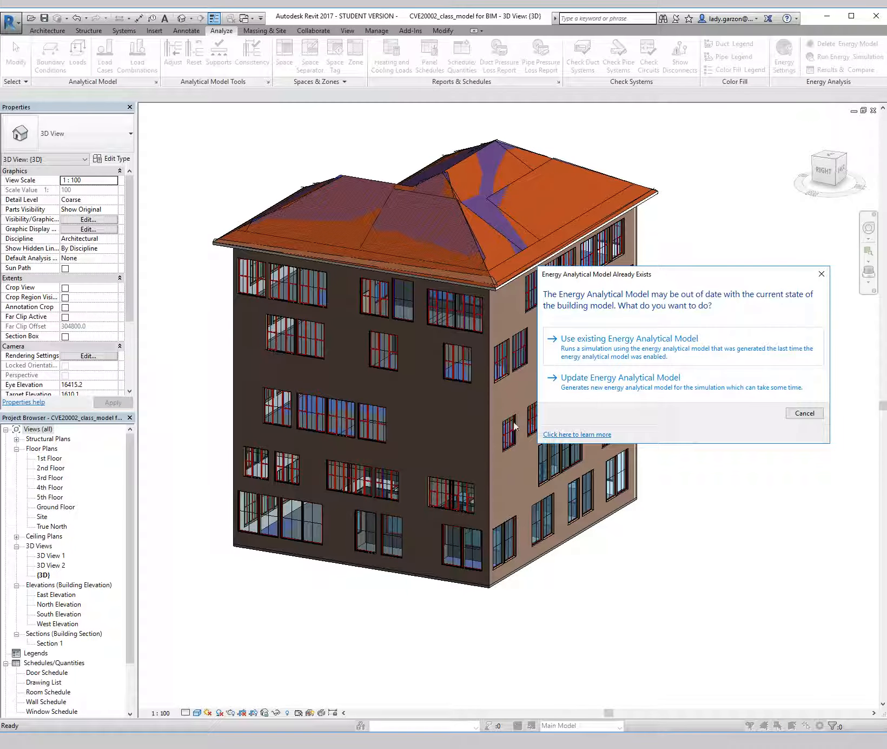
{"action": "left_click", "coordinate": [610, 385]}
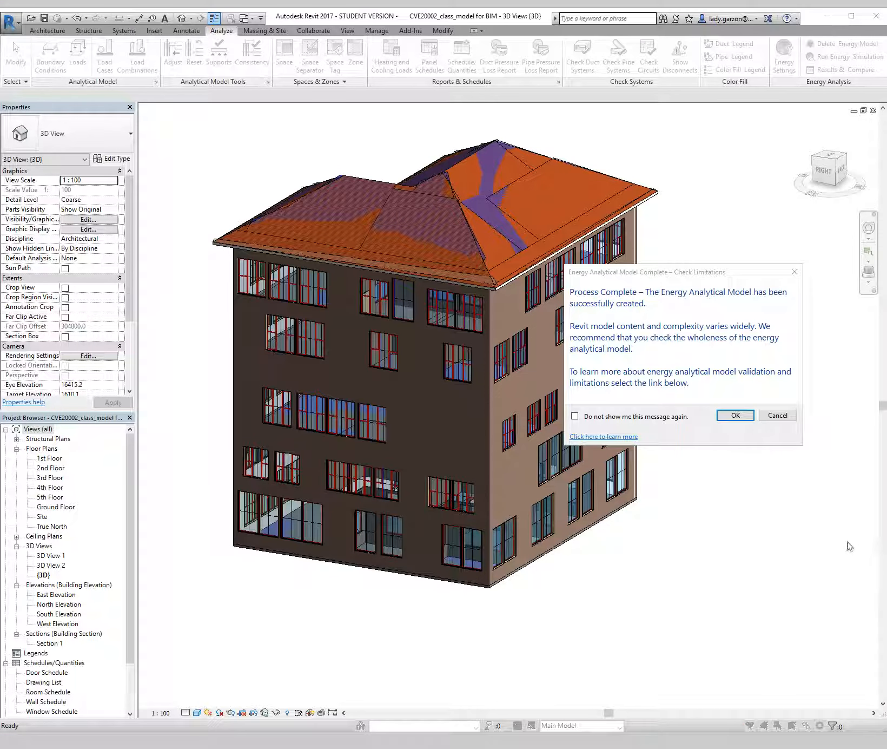
{"action": "left_click", "coordinate": [736, 416]}
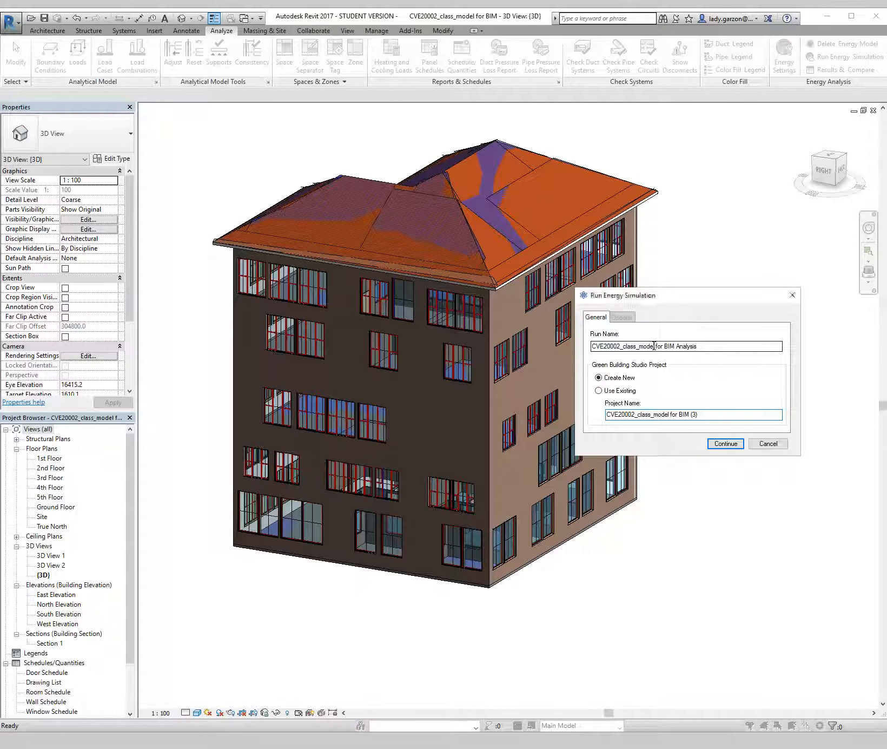
Name the new simulation run "Office Building for BIM Analysis", keeping the default new Green Building Studio project.
{"action": "left_click_drag", "start_coordinate": [655, 346], "coordinate": [592, 346]}
{"action": "type", "text": "pod"}
{"action": "key", "text": "BackSpace"}
{"action": "key", "text": "BackSpace"}
{"action": "key", "text": "BackSpace"}
{"action": "type", "text": "o"}
{"action": "type", "text": "ffice"}
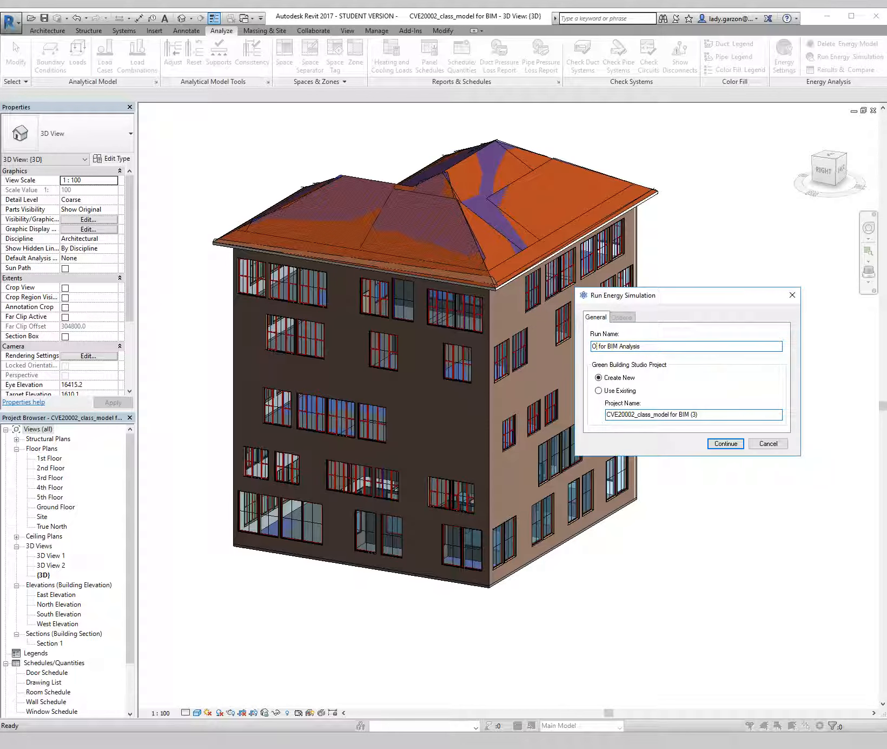
{"action": "type", "text": " Building"}
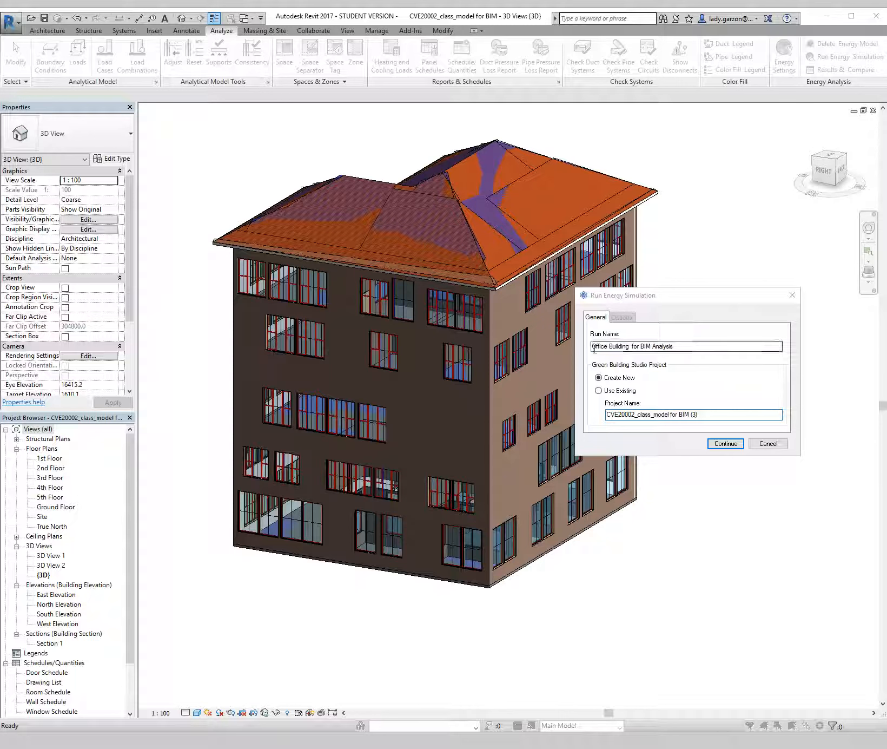
Add "_2" to the energy simulation's run name and continue with the run in the new Green Building Studio project.
{"action": "left_click_drag", "start_coordinate": [634, 301], "coordinate": [509, 283]}
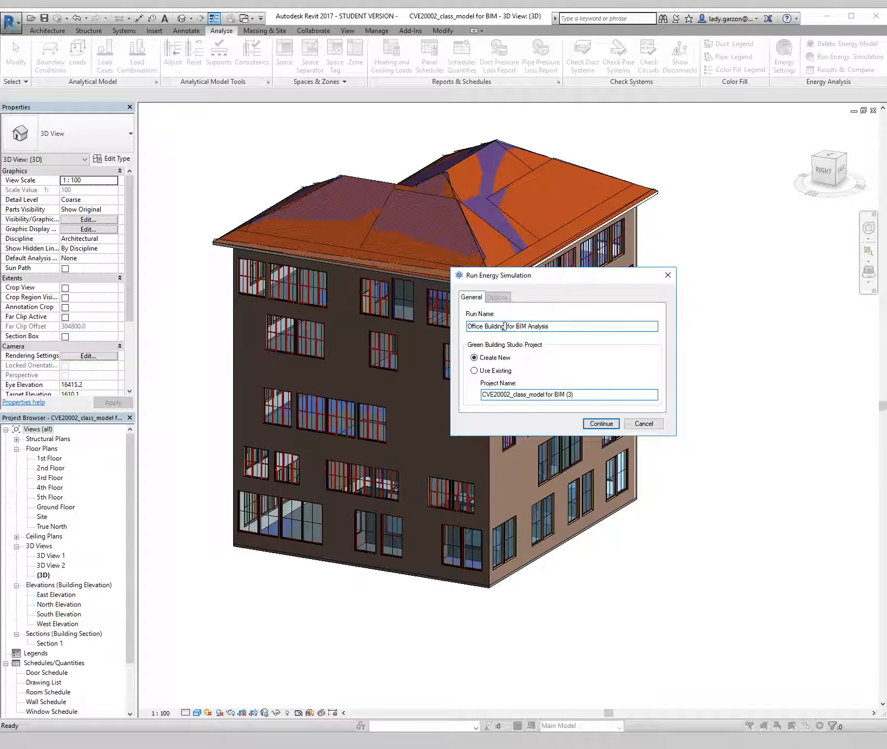
{"action": "key", "text": "BackSpace"}
{"action": "type", "text": "_2"}
{"action": "left_click", "coordinate": [600, 423]}
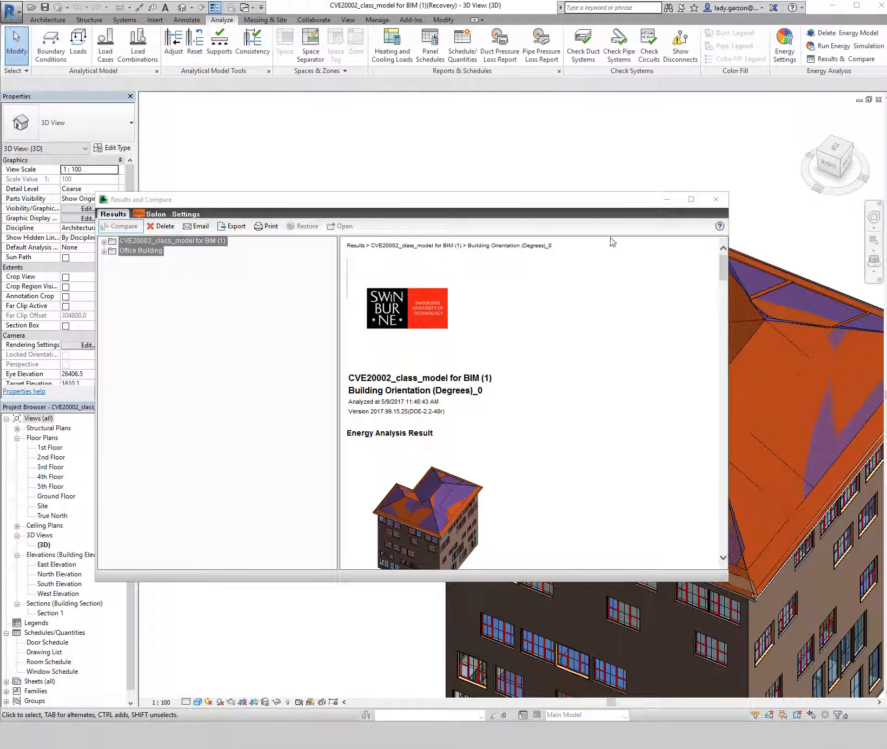
Reposition the Results and Compare window and start exporting the selected CVE20002_class_model for BIM (1) and Office Building results.
{"action": "left_click_drag", "start_coordinate": [429, 203], "coordinate": [503, 180]}
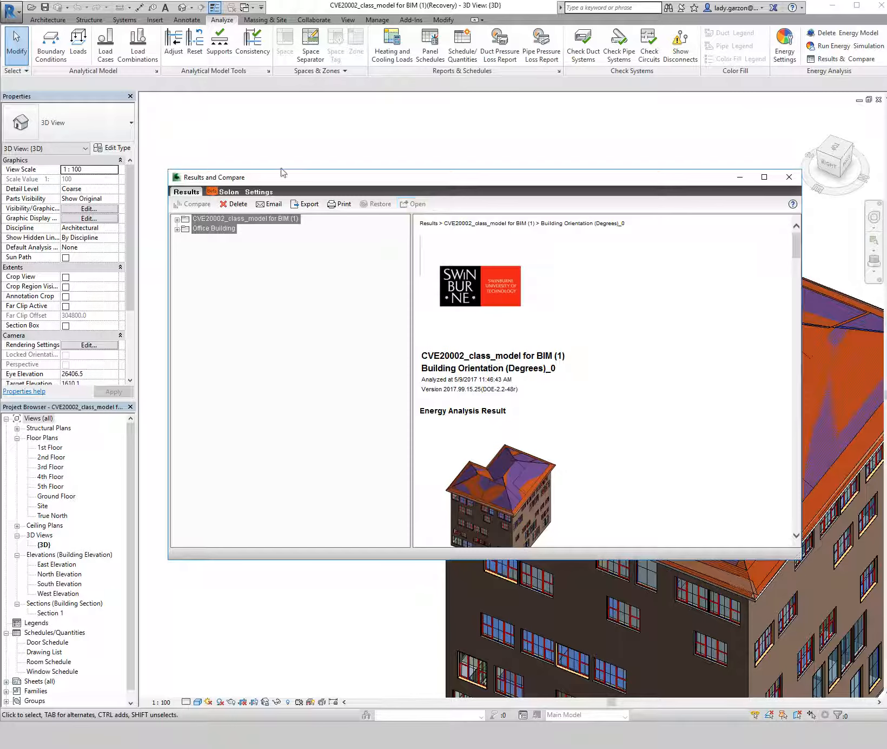
{"action": "left_click", "coordinate": [309, 204]}
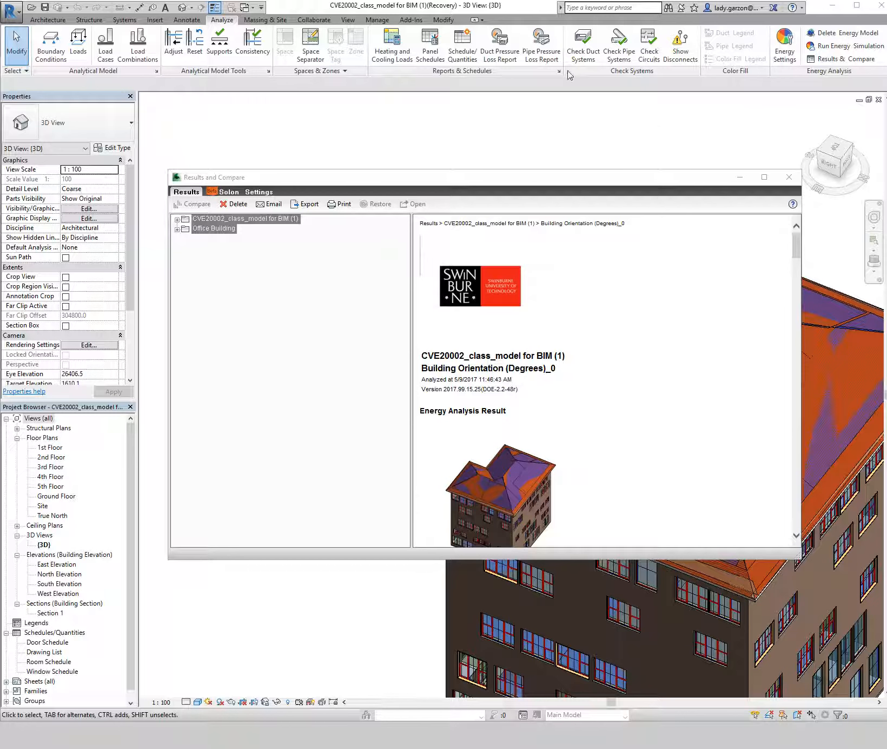
{"action": "left_click_drag", "start_coordinate": [406, 10], "coordinate": [421, 17]}
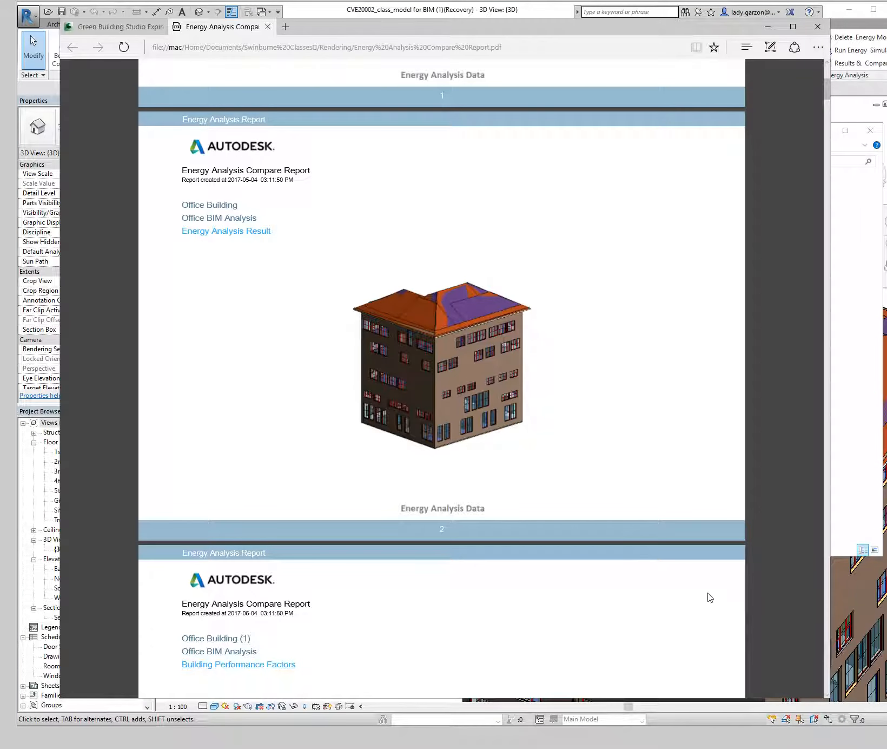
Compare the building images of Office Building (1) and Office Building on the first two pages of the Energy Analysis Compare Report.
{"action": "scroll", "coordinate": [483, 447], "scroll_direction": "up", "scroll_amount": 3}
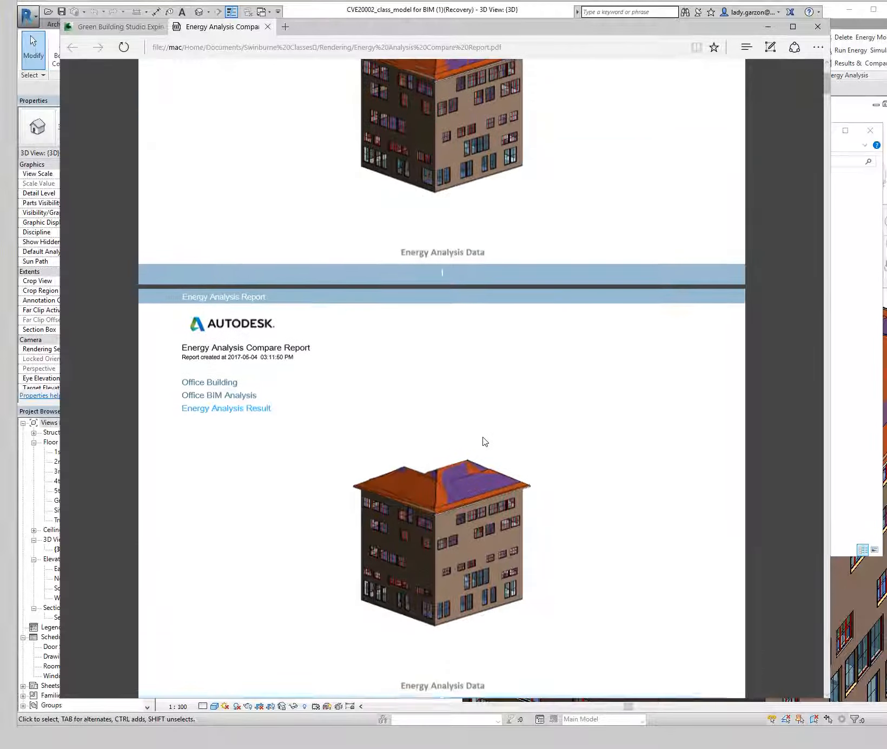
{"action": "scroll", "coordinate": [457, 403], "scroll_direction": "up", "scroll_amount": 3}
{"action": "scroll", "coordinate": [457, 403], "scroll_direction": "down", "scroll_amount": 2}
{"action": "scroll", "coordinate": [458, 403], "scroll_direction": "up", "scroll_amount": 2}
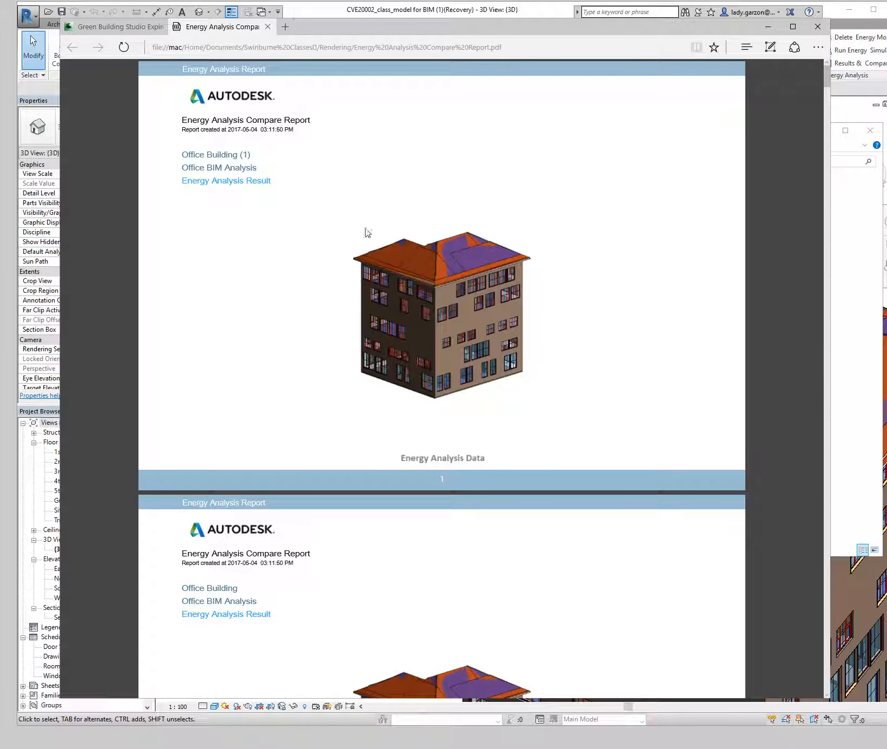
{"action": "scroll", "coordinate": [373, 243], "scroll_direction": "down", "scroll_amount": 2}
{"action": "scroll", "coordinate": [377, 248], "scroll_direction": "up", "scroll_amount": 2}
{"action": "scroll", "coordinate": [378, 248], "scroll_direction": "down", "scroll_amount": 5}
{"action": "scroll", "coordinate": [377, 249], "scroll_direction": "up", "scroll_amount": 5}
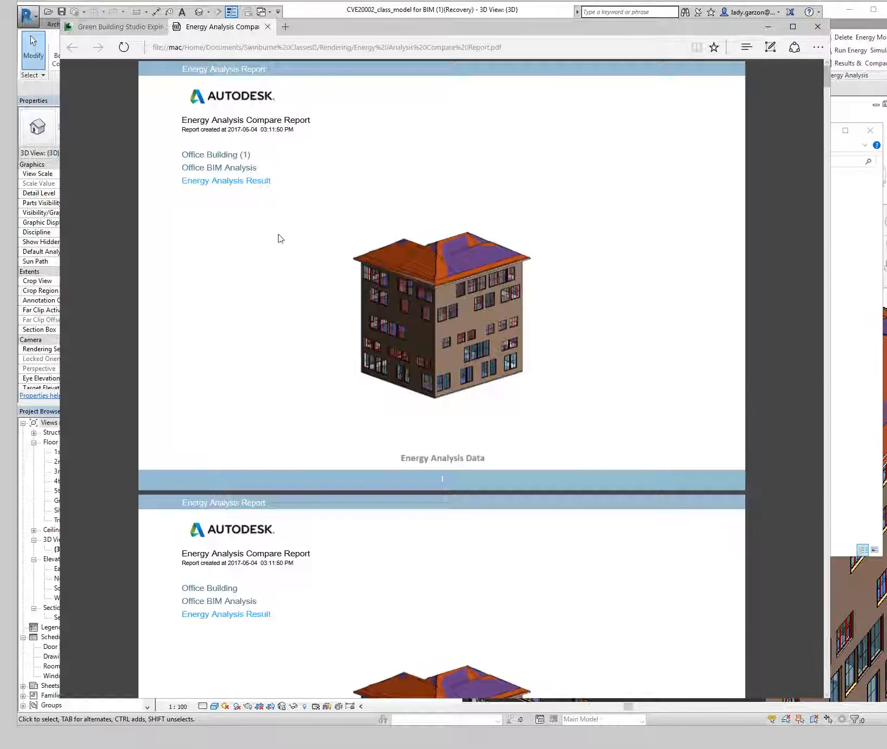
Examine the Building Performance Factors page of Office Building (1), rechecking both building images for their window differences.
{"action": "scroll", "coordinate": [282, 238], "scroll_direction": "down", "scroll_amount": 6}
{"action": "scroll", "coordinate": [276, 255], "scroll_direction": "down", "scroll_amount": 3}
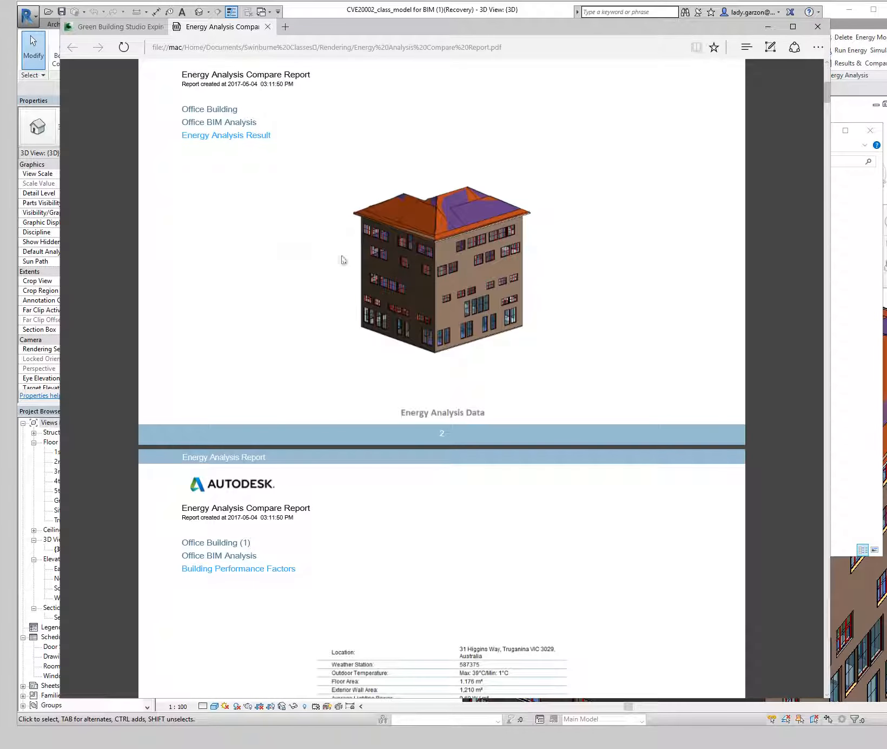
{"action": "scroll", "coordinate": [331, 485], "scroll_direction": "down", "scroll_amount": 12}
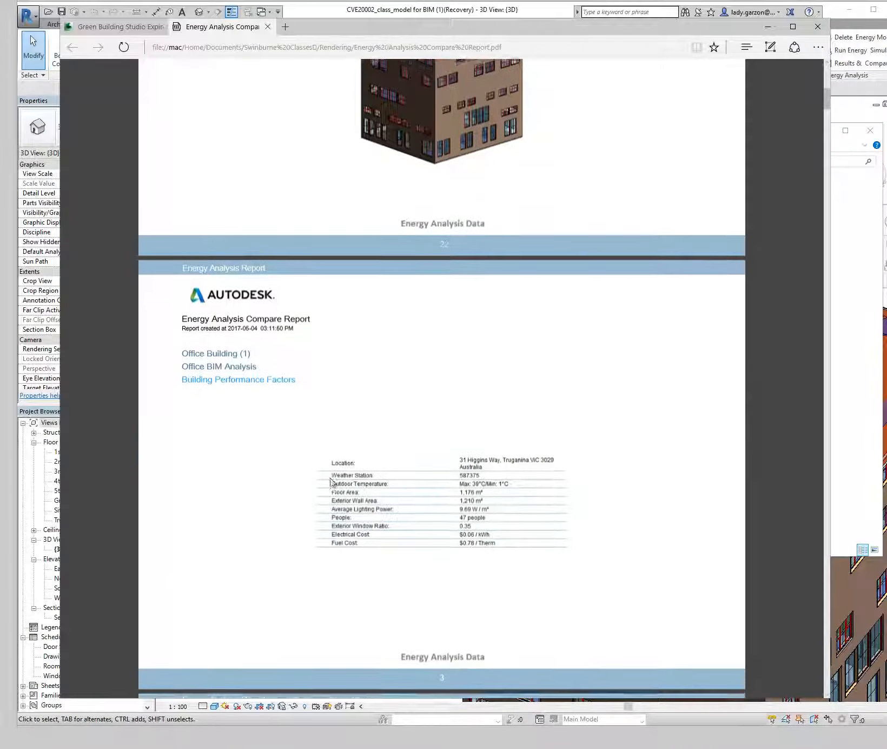
{"action": "scroll", "coordinate": [331, 481], "scroll_direction": "up", "scroll_amount": 17}
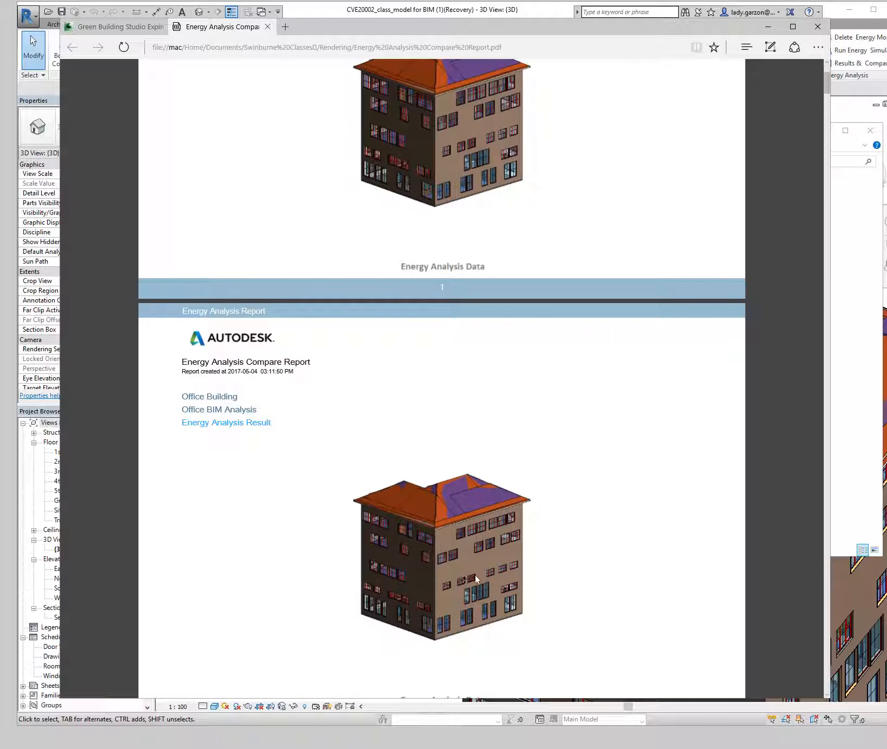
{"action": "scroll", "coordinate": [400, 202], "scroll_direction": "up", "scroll_amount": 2}
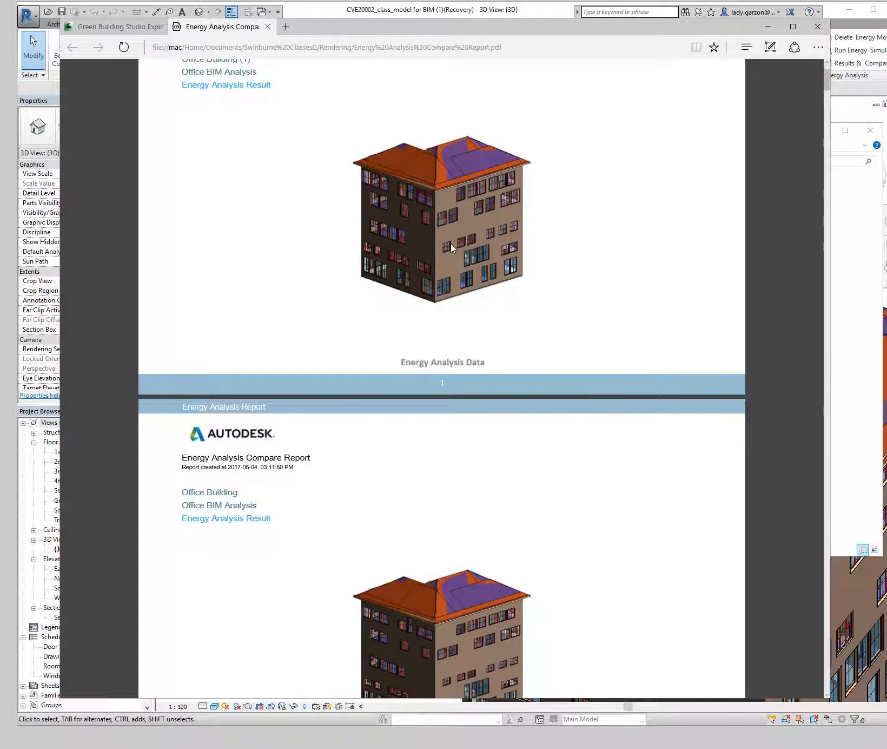
{"action": "scroll", "coordinate": [472, 248], "scroll_direction": "down", "scroll_amount": 2}
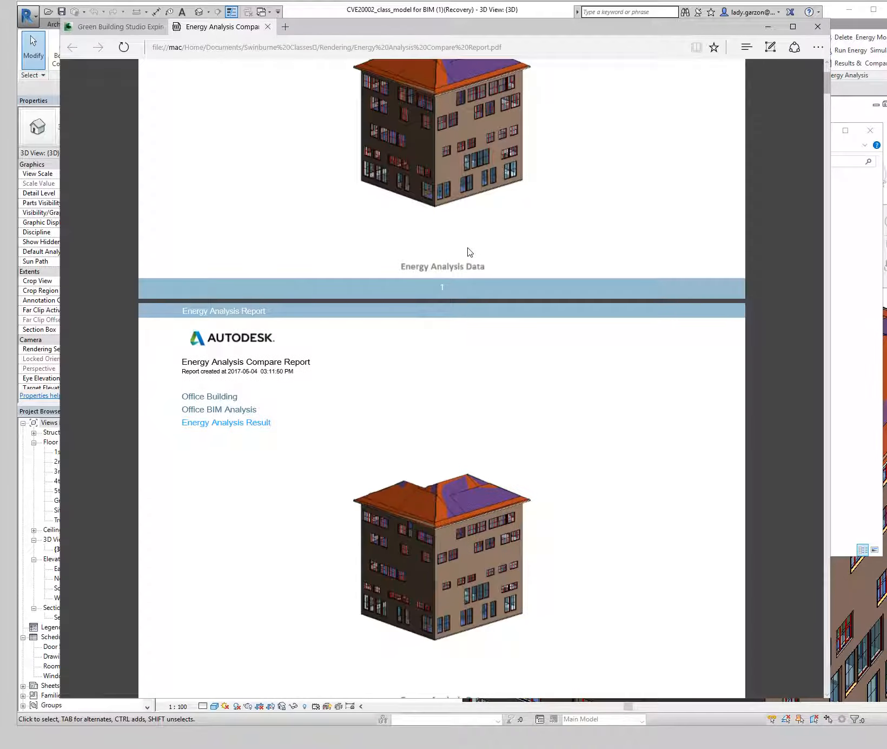
{"action": "scroll", "coordinate": [465, 252], "scroll_direction": "down", "scroll_amount": 12}
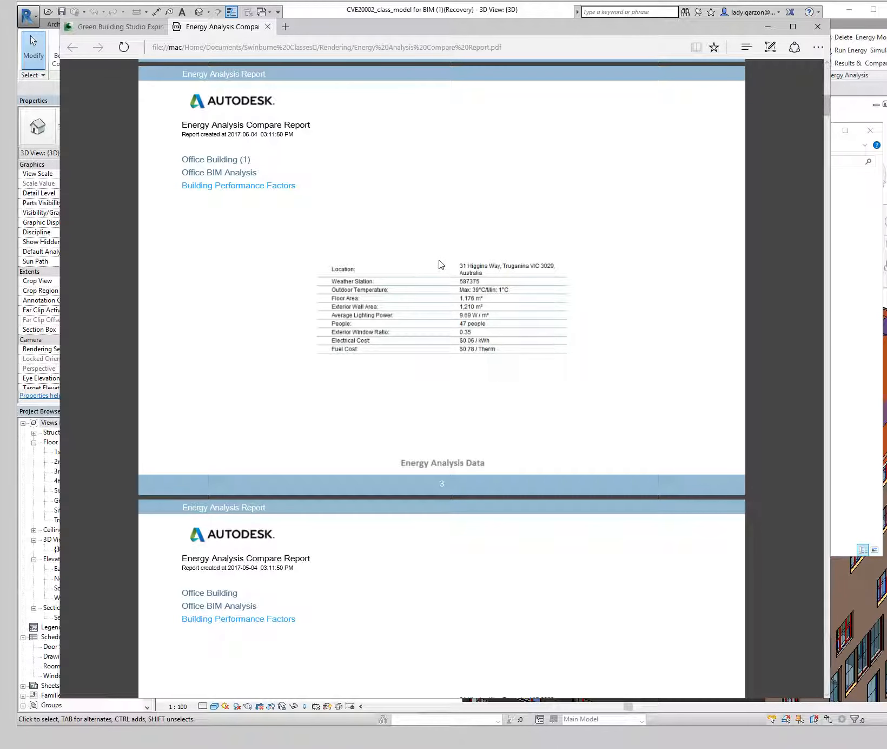
{"action": "scroll", "coordinate": [440, 264], "scroll_direction": "down", "scroll_amount": 4}
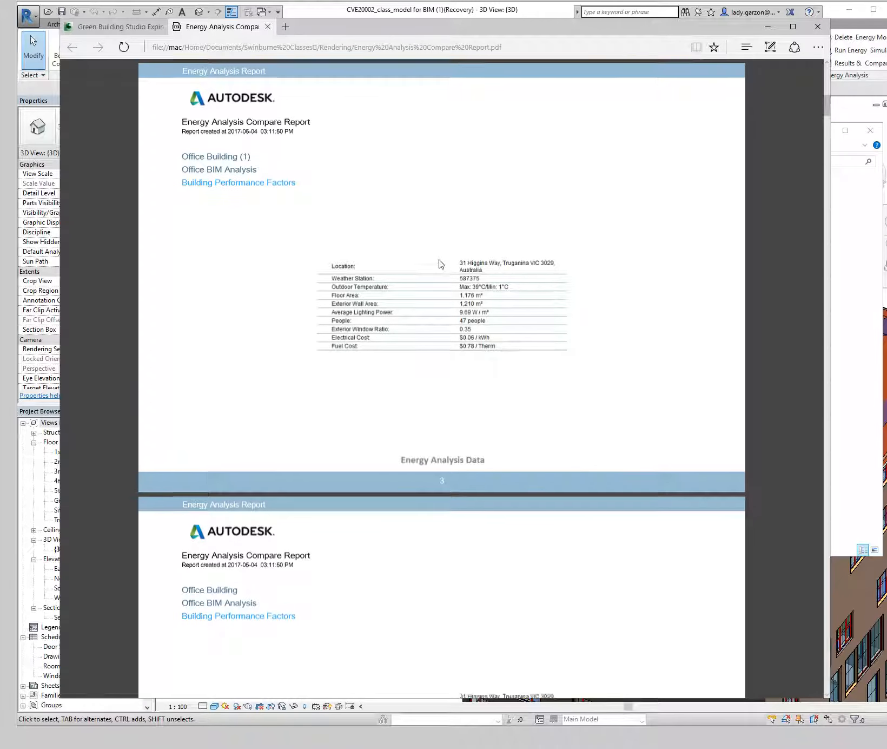